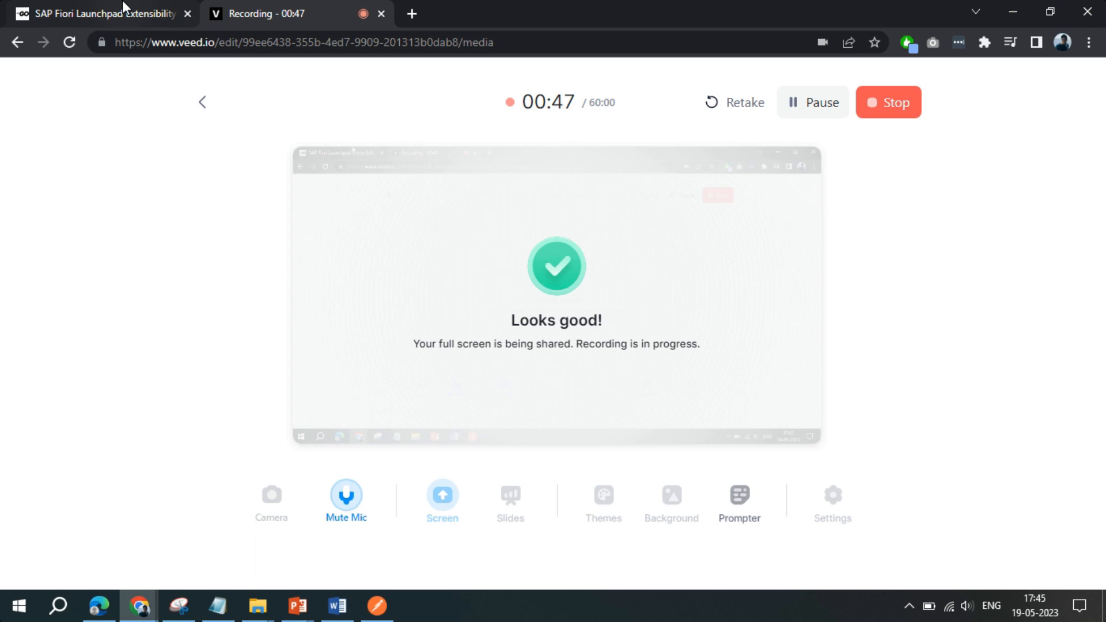
Step: Switch to the SAP Fiori Launchpad Extensibility article in Chrome
{"action": "left_click", "coordinate": [186, 12]}
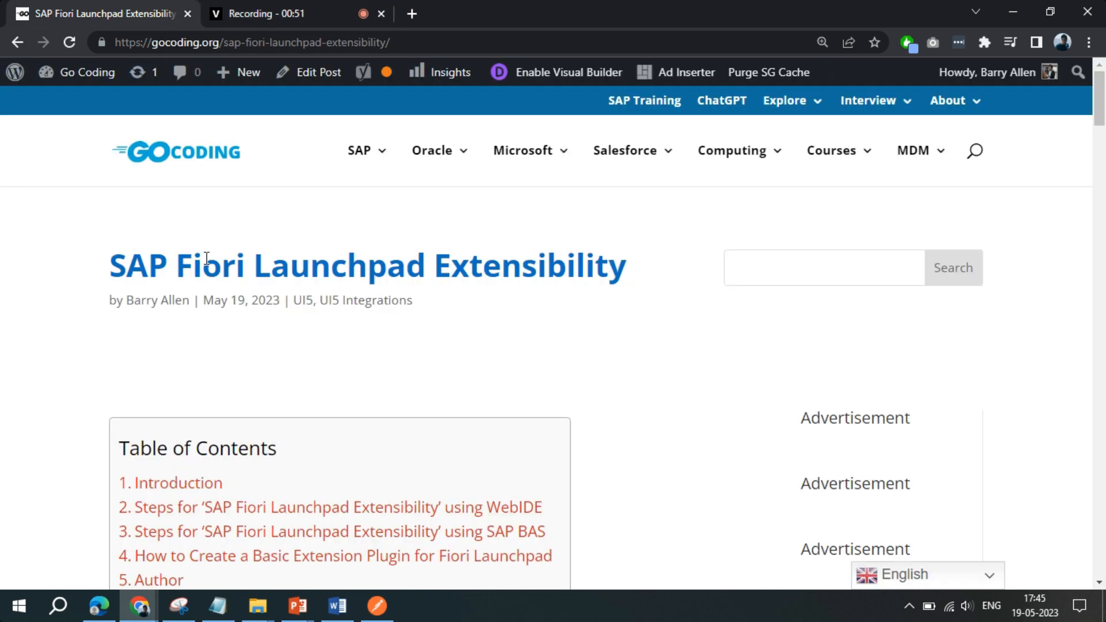
{"action": "scroll", "coordinate": [205, 259], "scroll_direction": "down", "scroll_amount": 2}
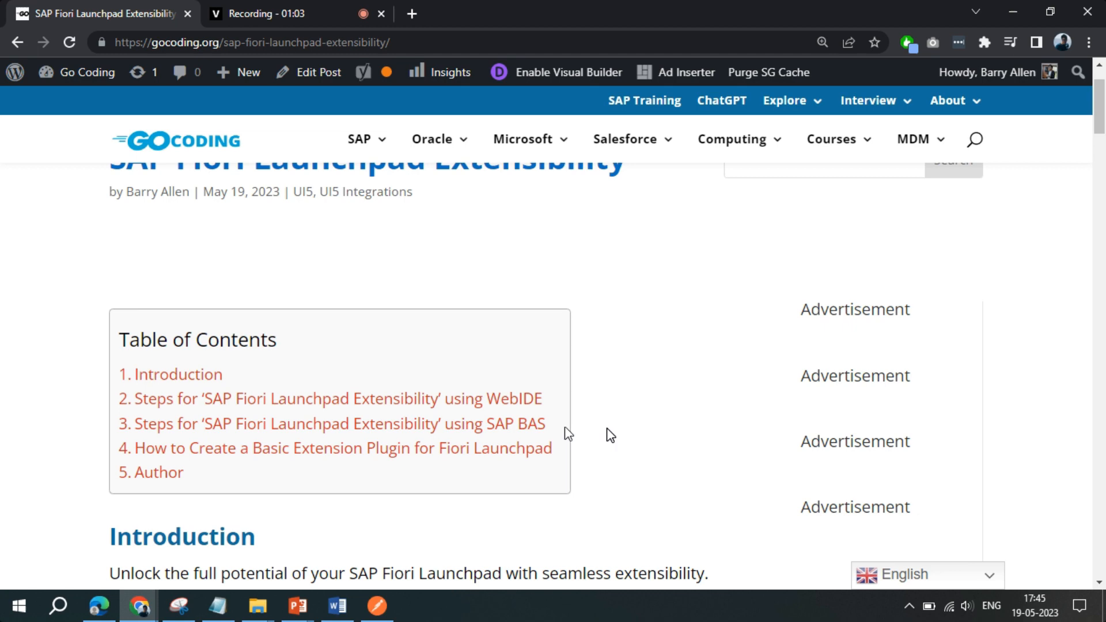
Step: Switch to Web IDE and search the Extensions preferences for 'fiori'
{"action": "key", "text": "alt+Tab"}
{"action": "key", "text": "Tab"}
{"action": "key", "text": "Tab"}
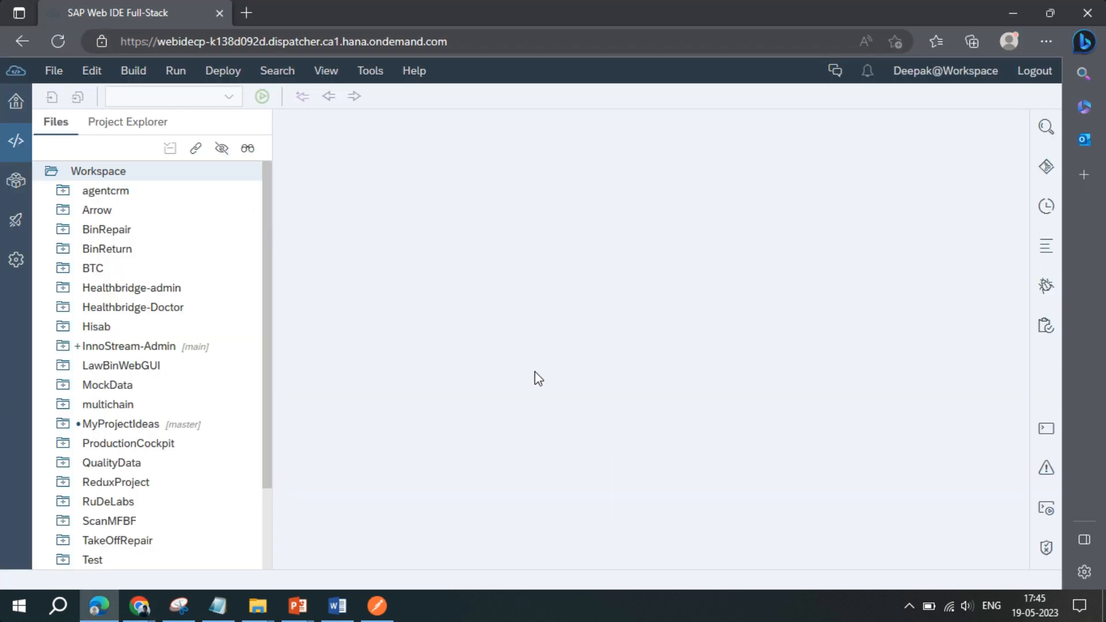
{"action": "left_click", "coordinate": [11, 262]}
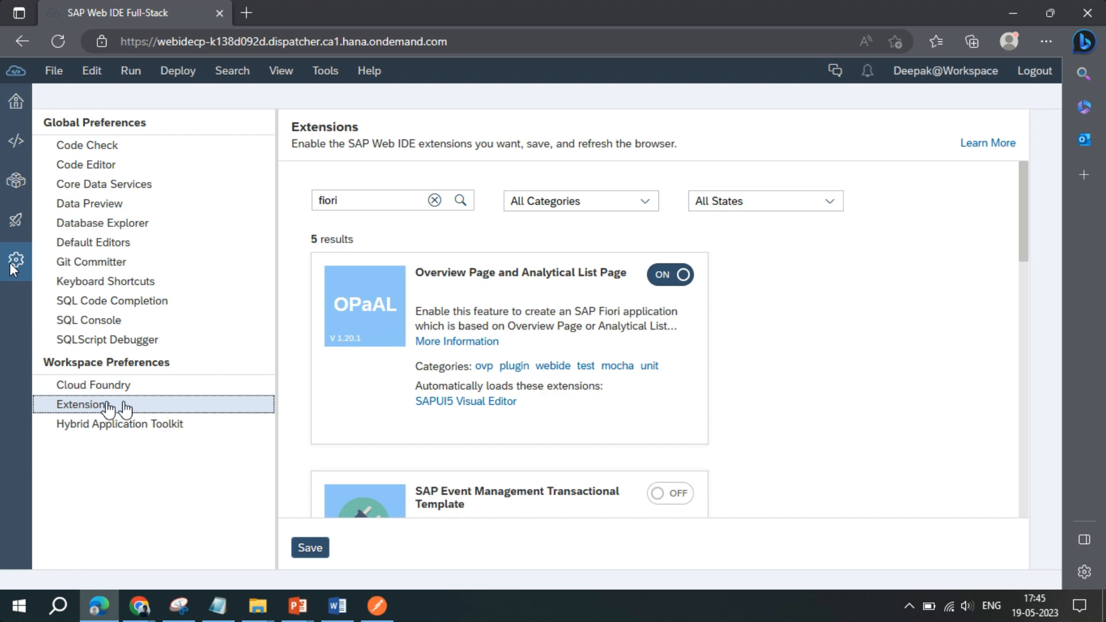
{"action": "left_click", "coordinate": [377, 202]}
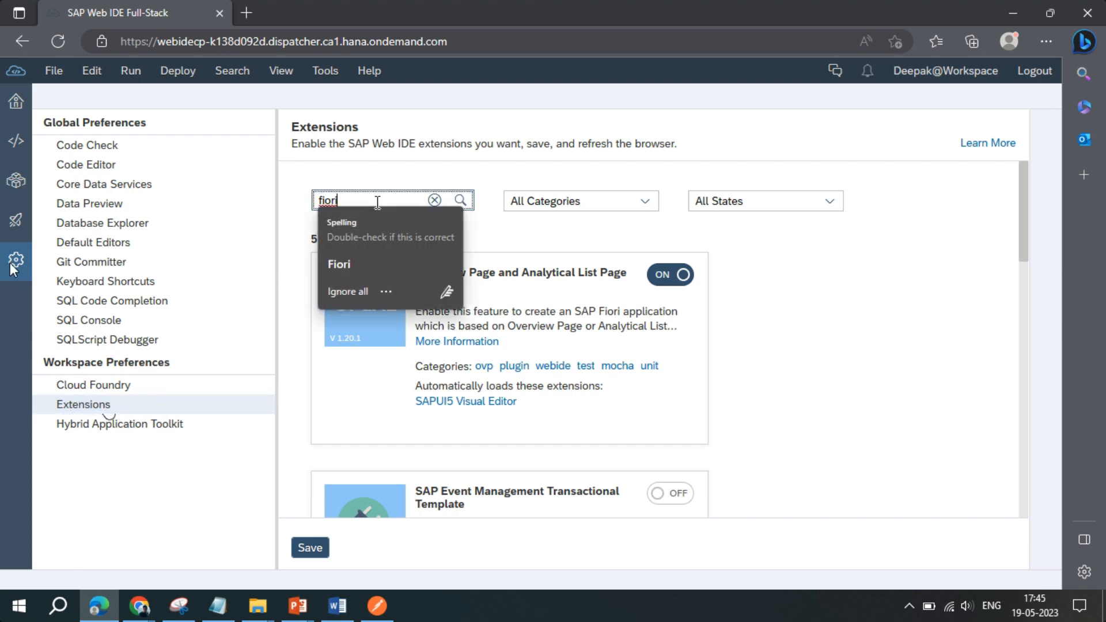
{"action": "scroll", "coordinate": [776, 354], "scroll_direction": "down", "scroll_amount": 2}
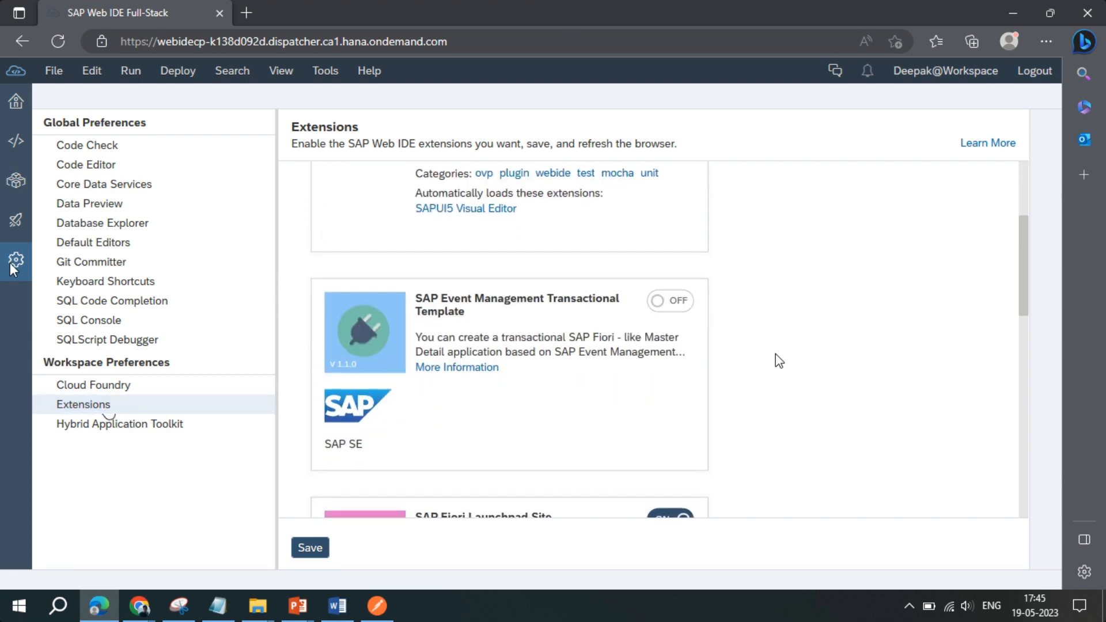
{"action": "scroll", "coordinate": [775, 355], "scroll_direction": "down", "scroll_amount": 2}
{"action": "scroll", "coordinate": [775, 341], "scroll_direction": "down", "scroll_amount": 2}
{"action": "scroll", "coordinate": [775, 323], "scroll_direction": "down", "scroll_amount": 1}
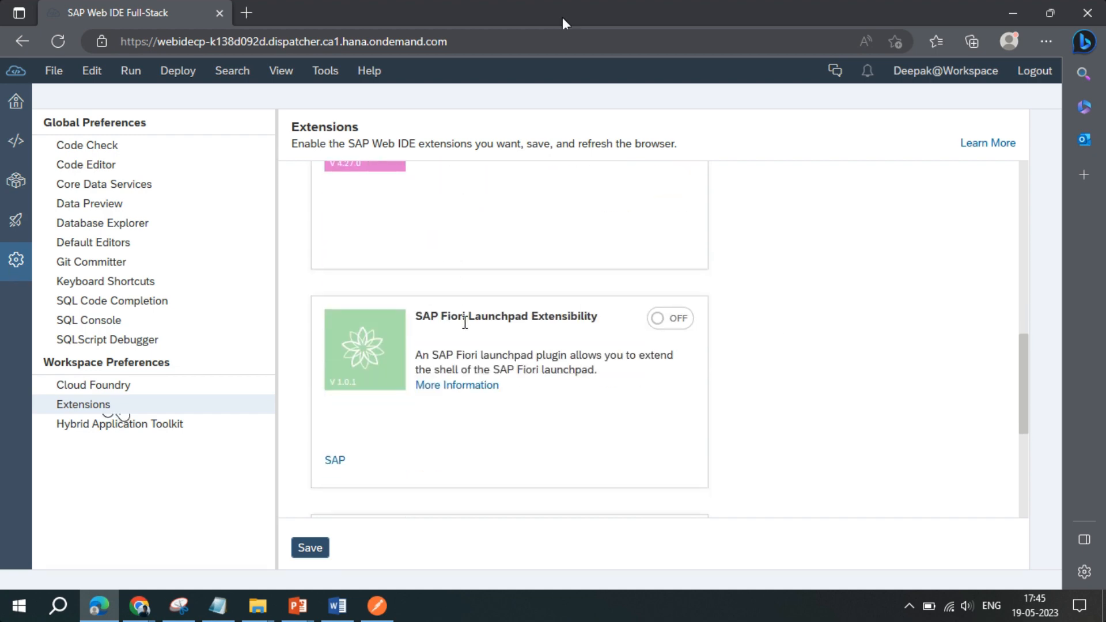
Step: Turn on SAP Fiori Launchpad Extensibility, save the preference and reload the IDE
{"action": "left_click", "coordinate": [674, 320]}
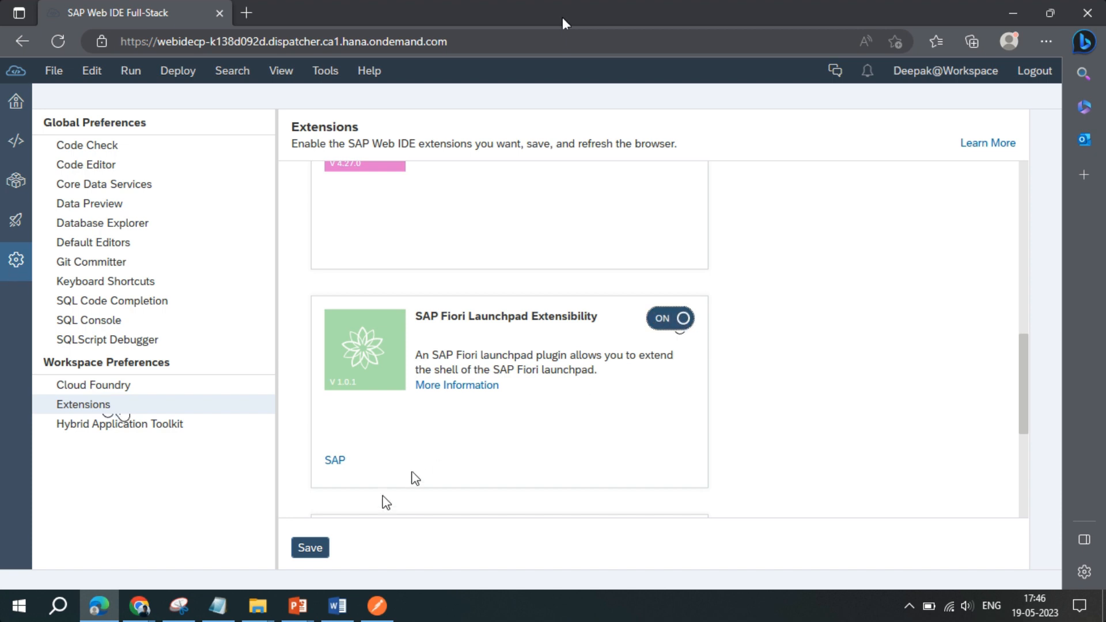
{"action": "left_click", "coordinate": [310, 548]}
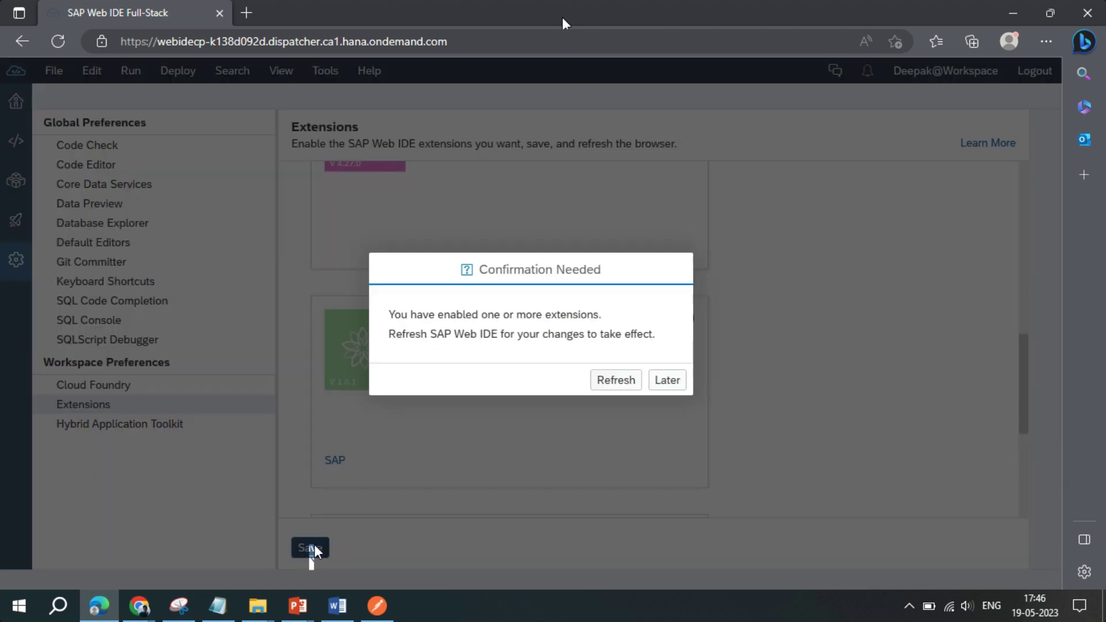
{"action": "left_click", "coordinate": [614, 380]}
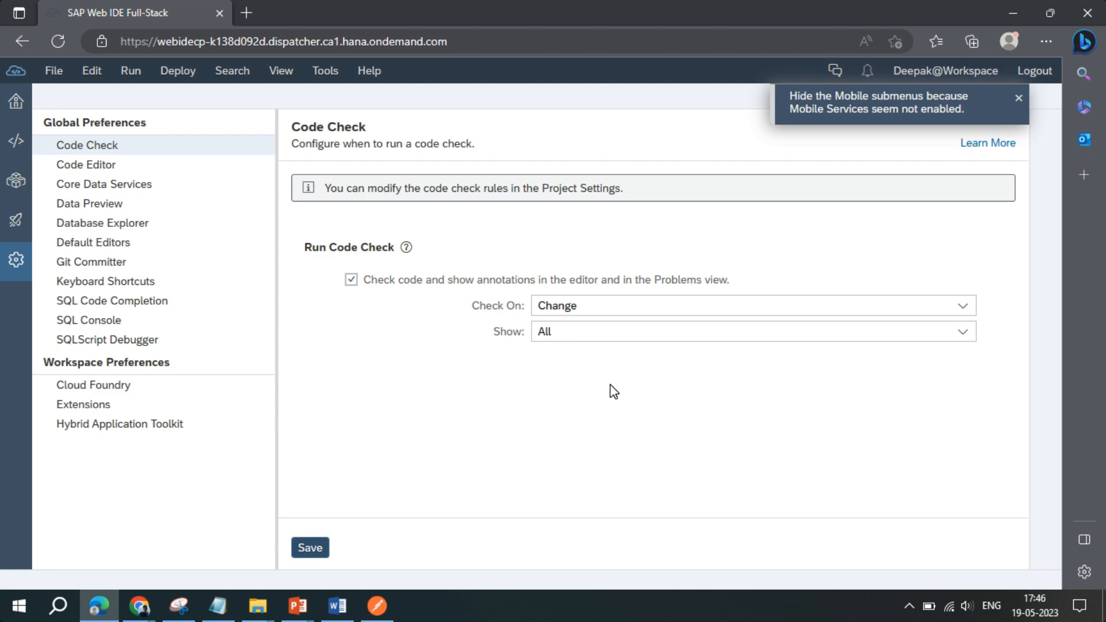
Step: Start a new Project from Template on the Workspace folder
{"action": "left_click", "coordinate": [14, 142]}
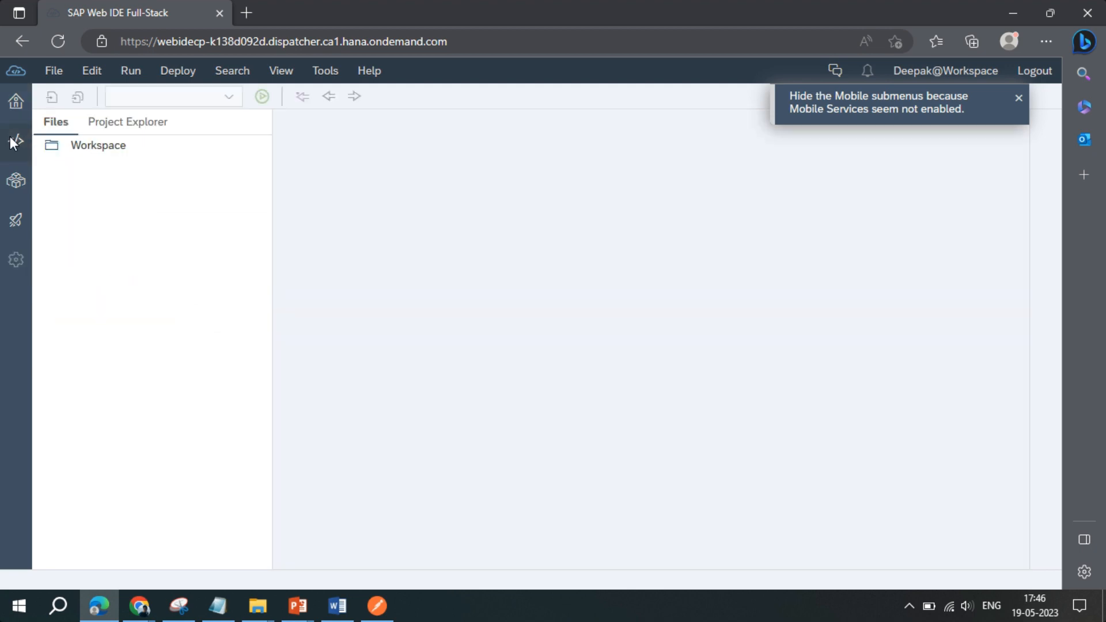
{"action": "left_click", "coordinate": [98, 177]}
{"action": "right_click", "coordinate": [97, 178]}
{"action": "mouse_move", "coordinate": [198, 203]}
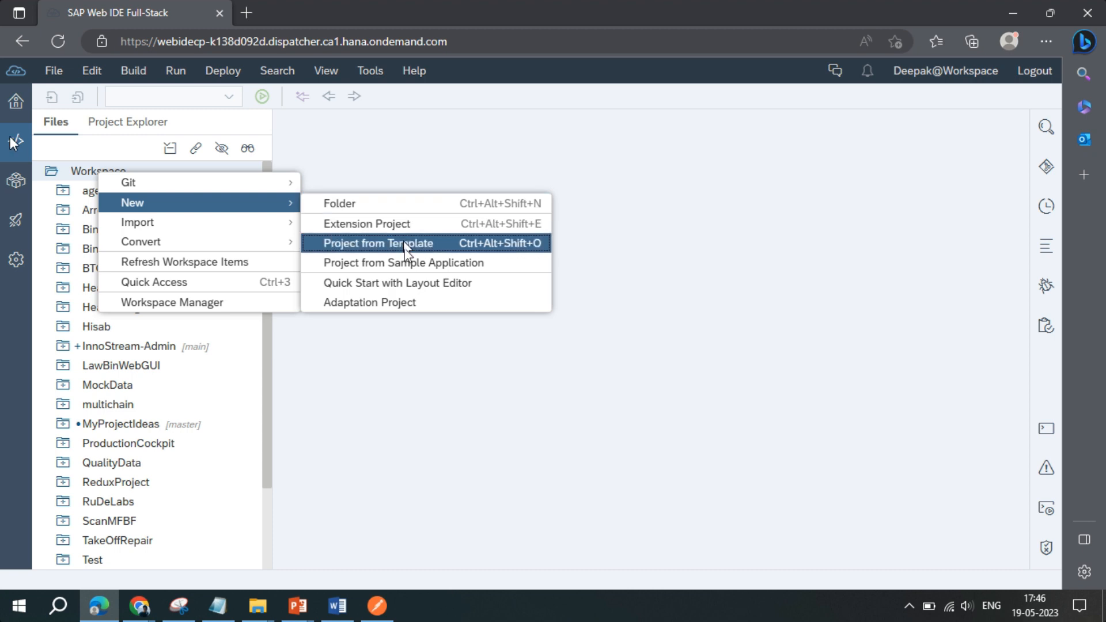
{"action": "left_click", "coordinate": [407, 244]}
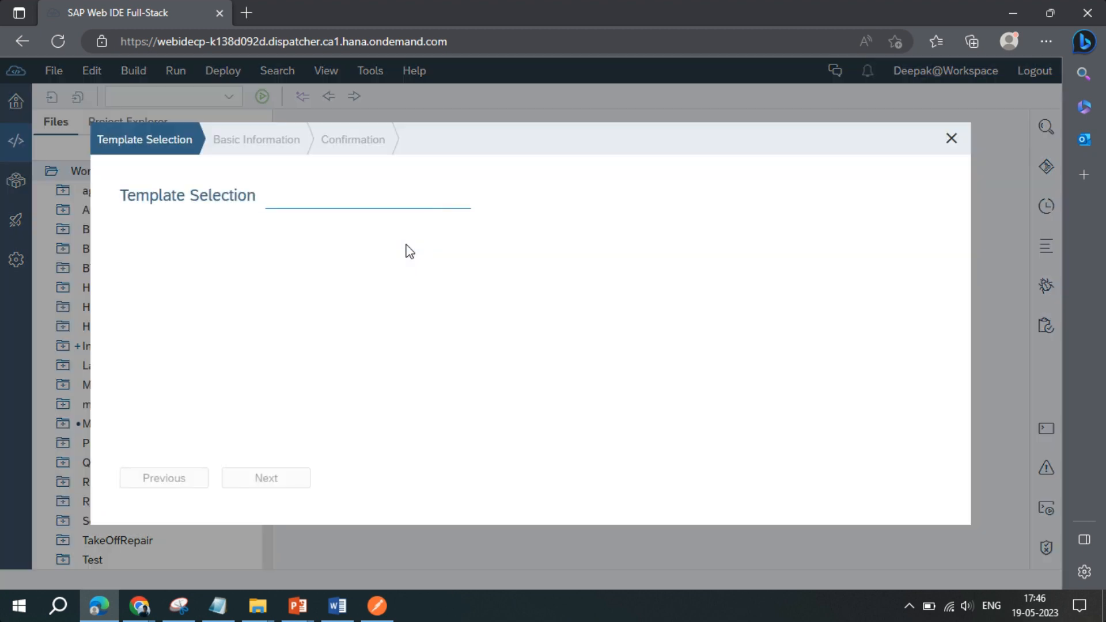
Step: Keep Neo environment, show all categories and choose the SAP Fiori Launchpad Plugin template
{"action": "left_click", "coordinate": [412, 292]}
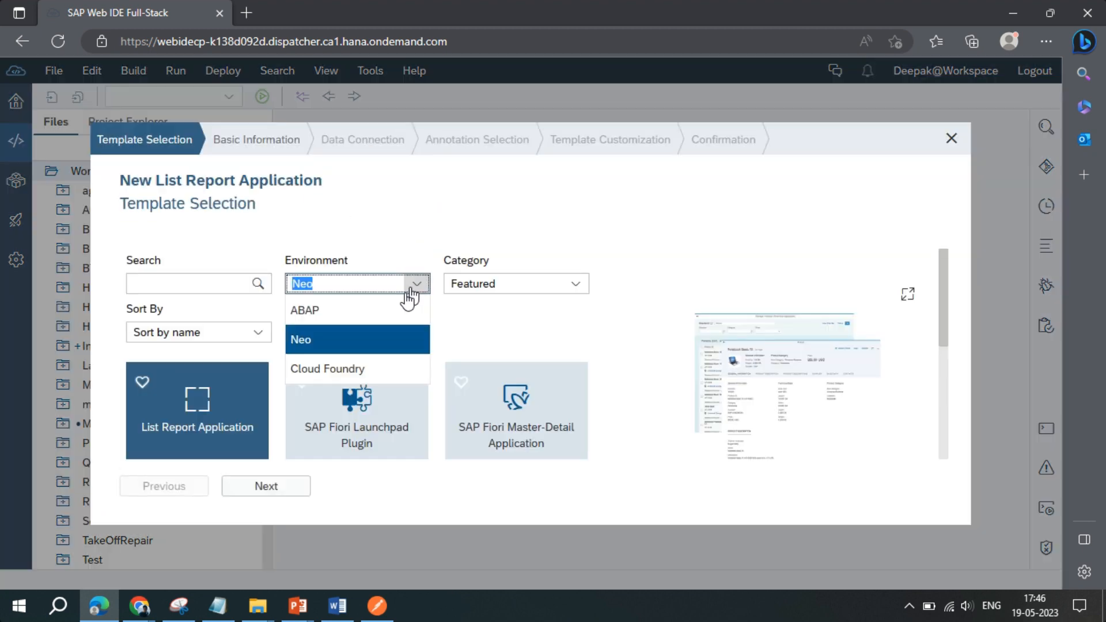
{"action": "left_click", "coordinate": [398, 337]}
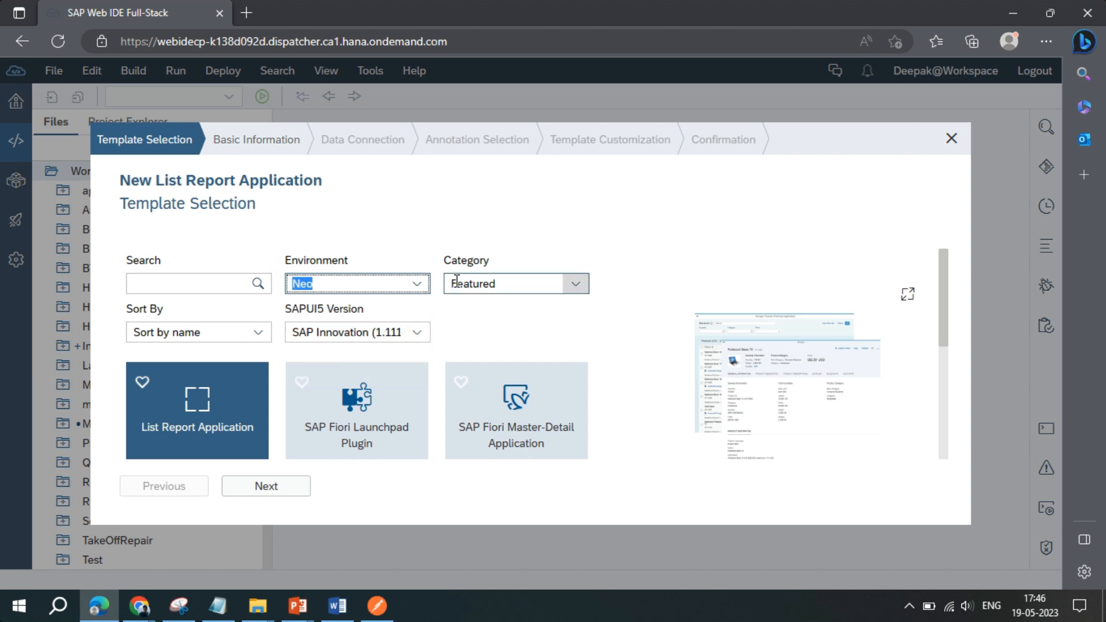
{"action": "left_click", "coordinate": [580, 302]}
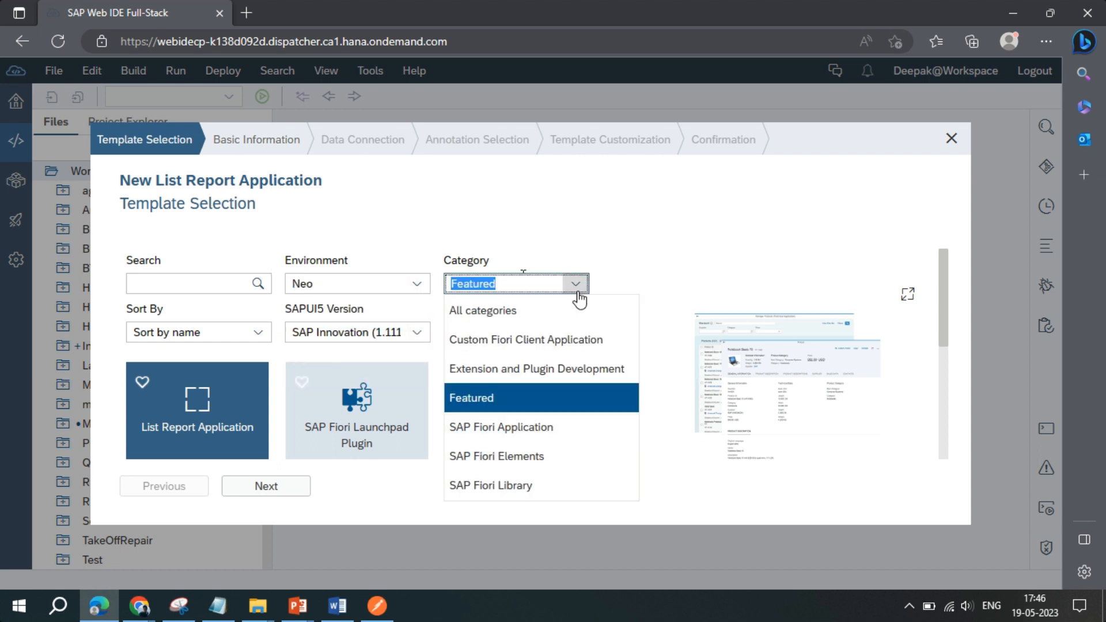
{"action": "left_click", "coordinate": [558, 309]}
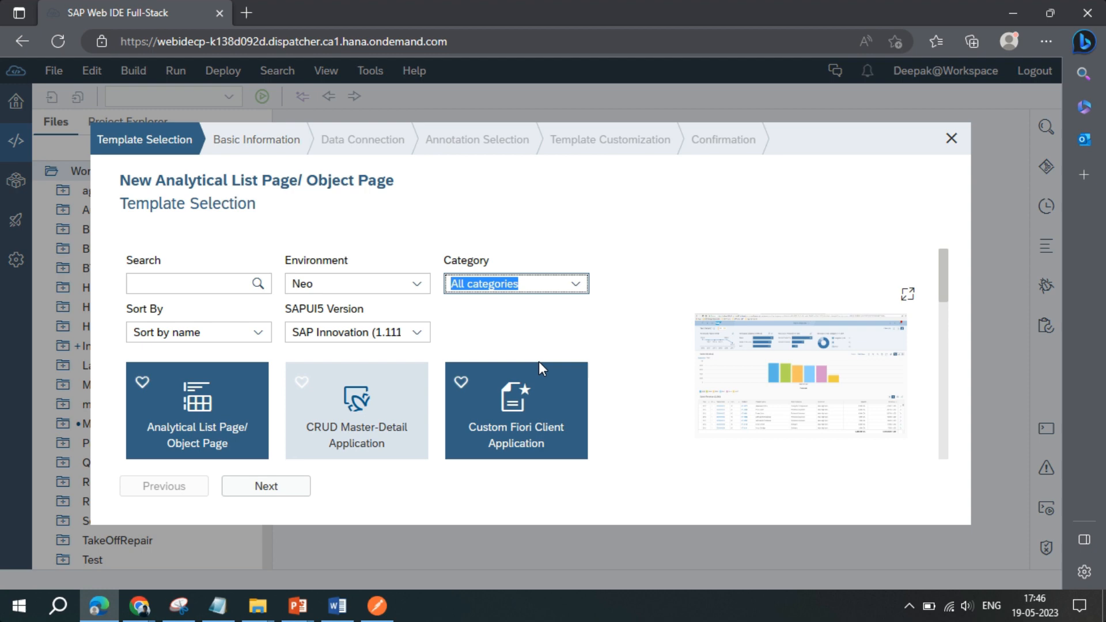
{"action": "scroll", "coordinate": [539, 361], "scroll_direction": "down", "scroll_amount": 1}
{"action": "scroll", "coordinate": [538, 355], "scroll_direction": "down", "scroll_amount": 1}
{"action": "scroll", "coordinate": [539, 354], "scroll_direction": "down", "scroll_amount": 2}
{"action": "scroll", "coordinate": [540, 343], "scroll_direction": "down", "scroll_amount": 1}
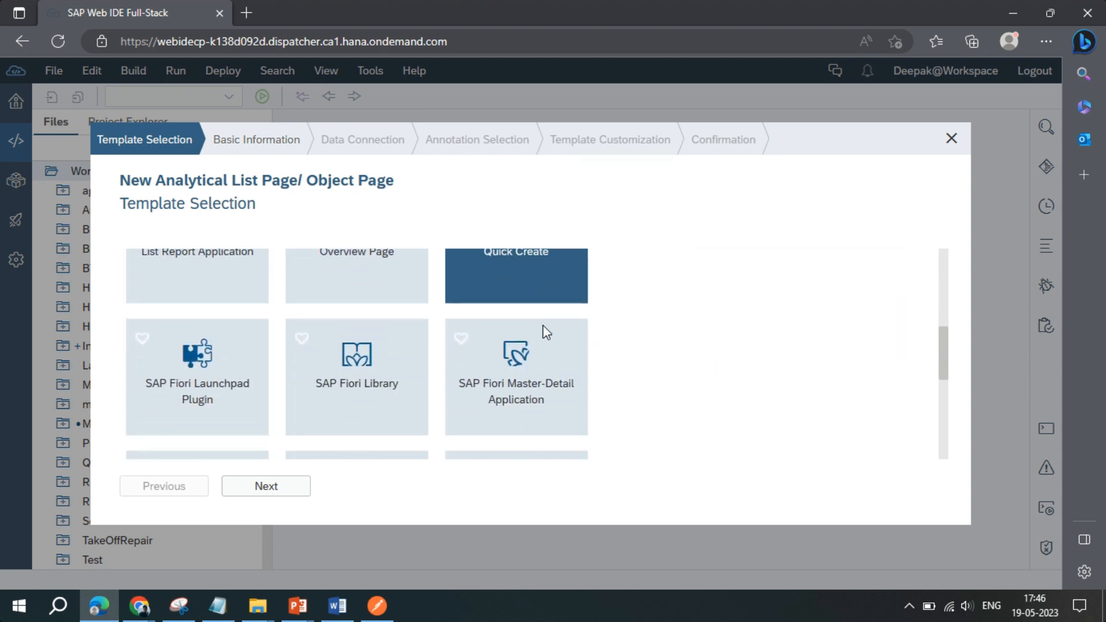
{"action": "scroll", "coordinate": [543, 326], "scroll_direction": "down", "scroll_amount": 1}
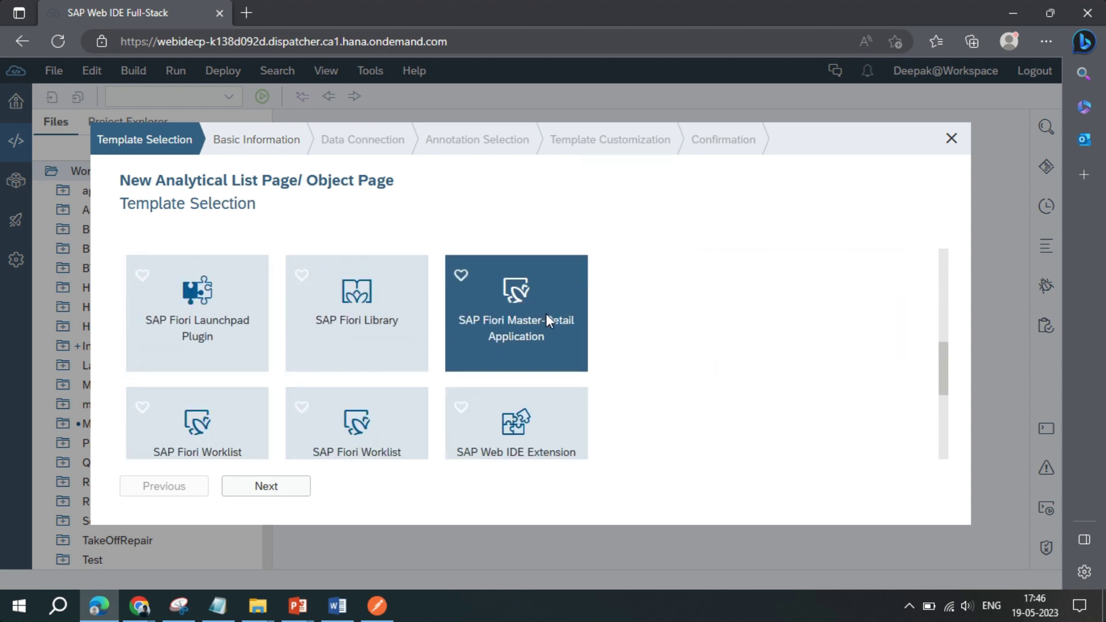
{"action": "left_click", "coordinate": [244, 310]}
{"action": "left_click", "coordinate": [285, 492]}
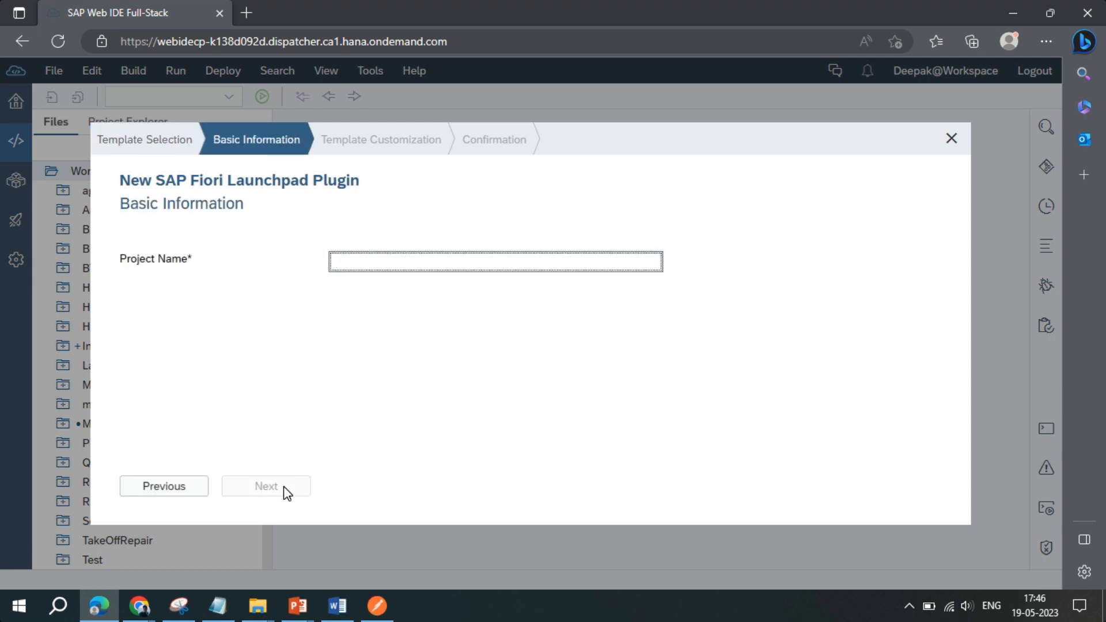
{"action": "type", "text": "flpP"}
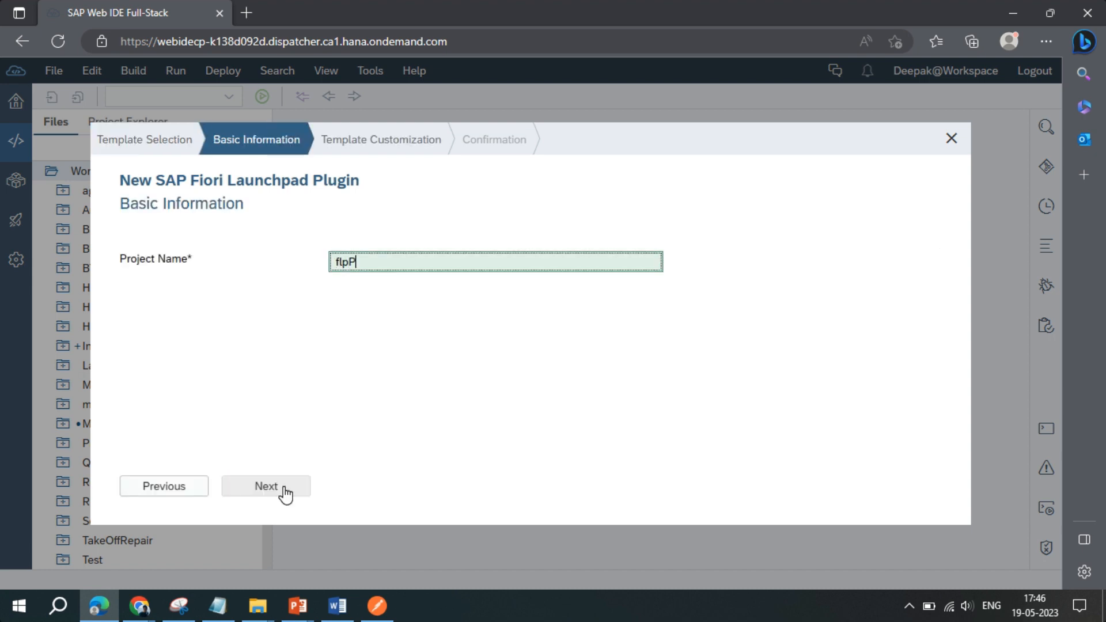
{"action": "type", "text": "lugin"}
Step: Name the project flpPlugin and enter plugin ID com.myprojectideas.flpPlugin, correcting typos
{"action": "left_click", "coordinate": [285, 489]}
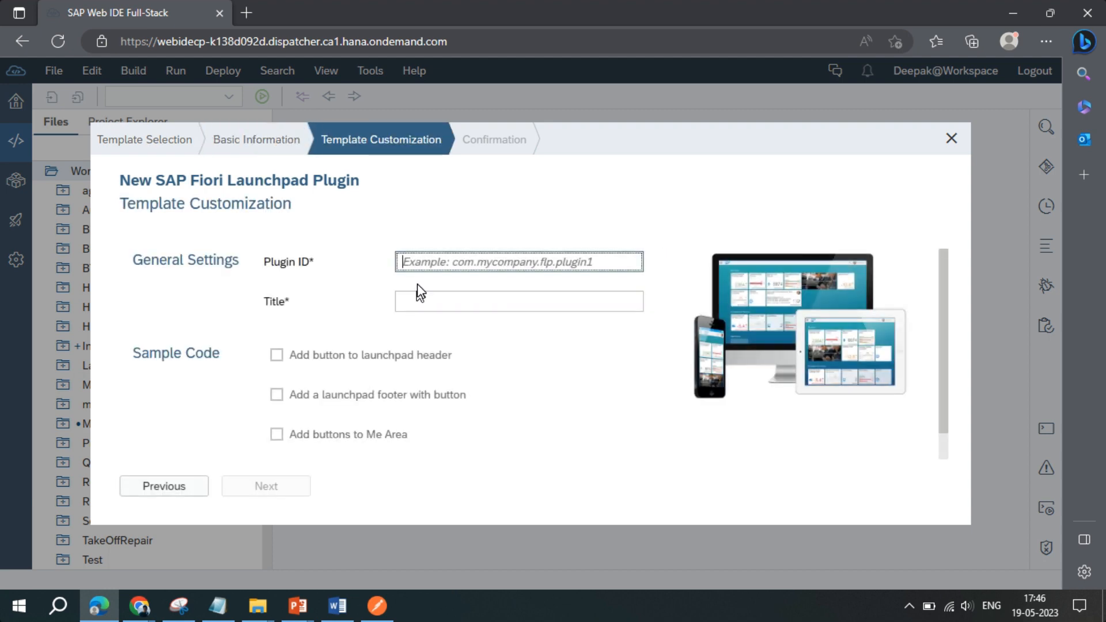
{"action": "type", "text": "com."}
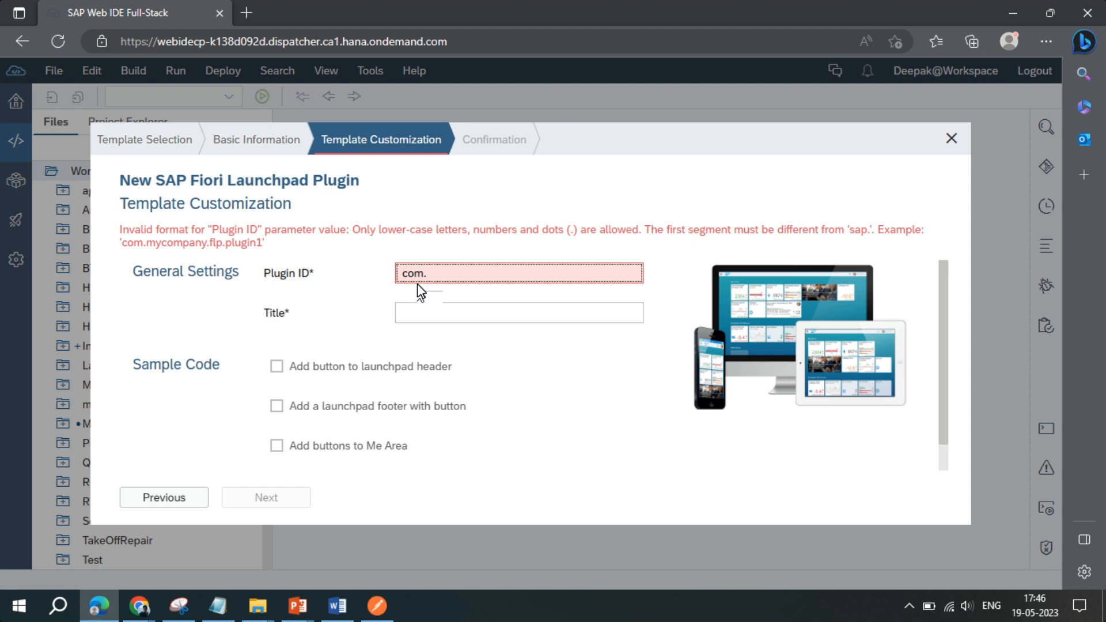
{"action": "type", "text": "mypto"}
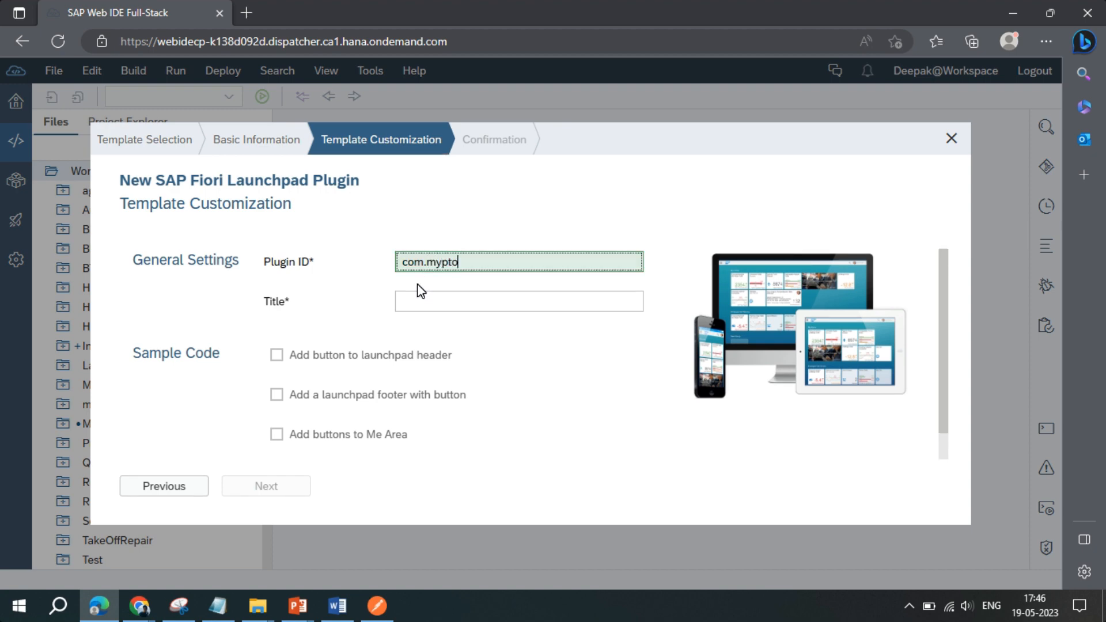
{"action": "key", "text": "BackSpace"}
{"action": "key", "text": "BackSpace"}
{"action": "type", "text": "rojecti"}
{"action": "type", "text": "deas.co"}
{"action": "key", "text": "BackSpace"}
{"action": "key", "text": "BackSpace"}
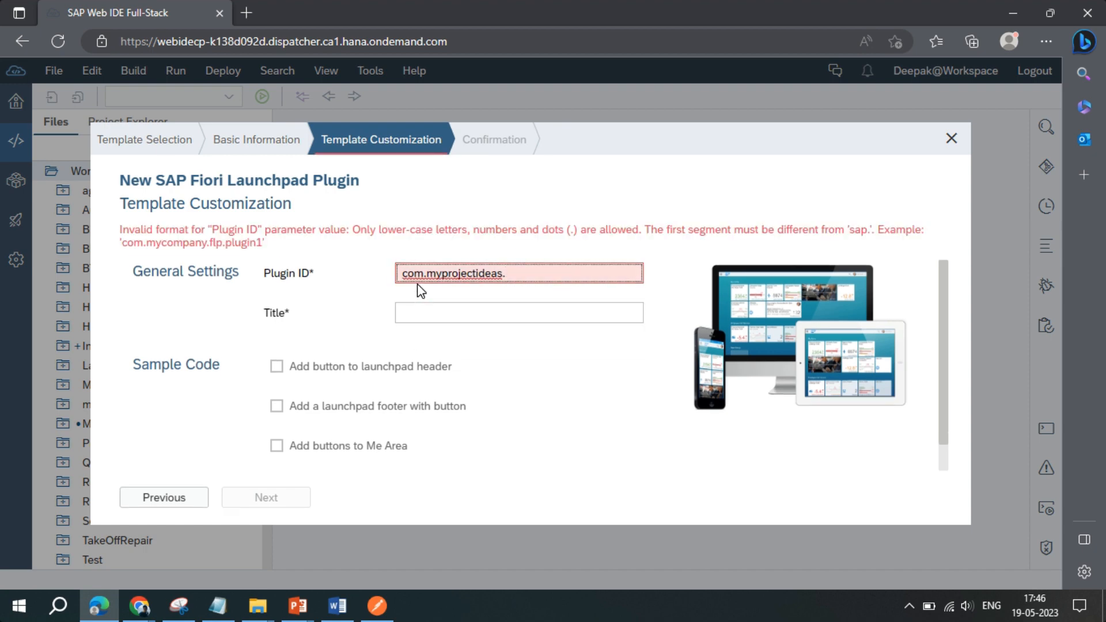
{"action": "type", "text": "flp"}
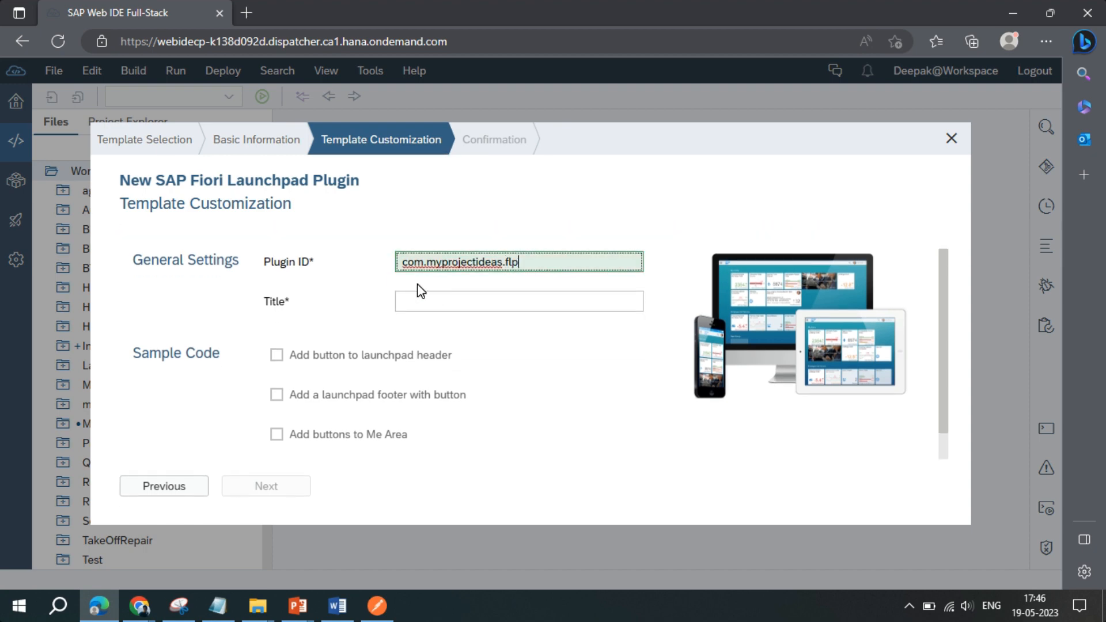
{"action": "type", "text": "Plugin"}
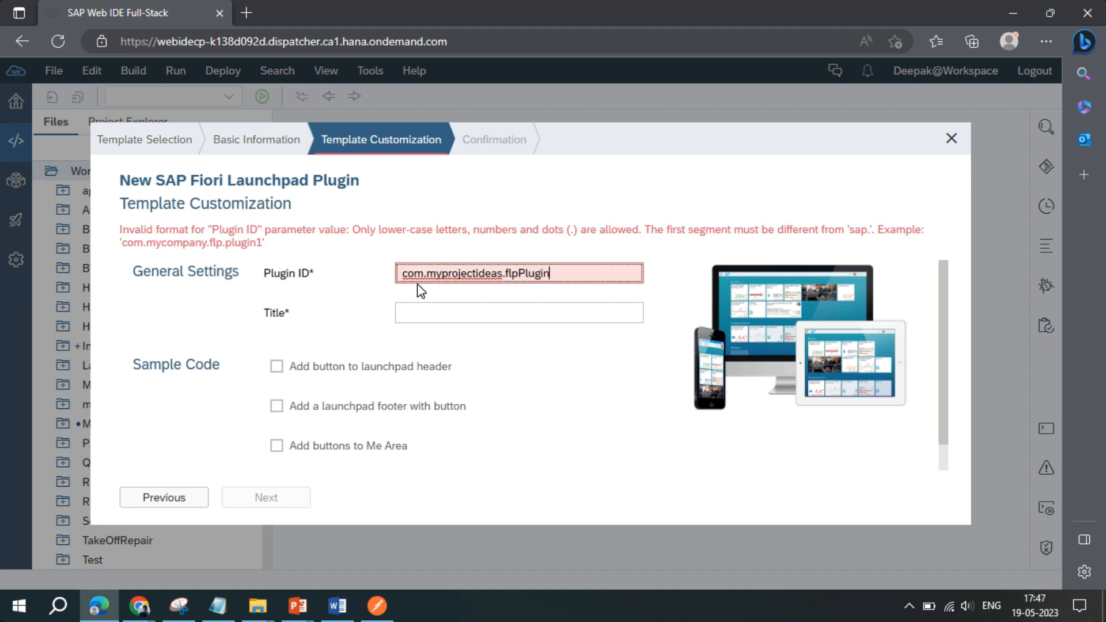
Step: Set plugin ID com.myprojectideas.flp, title flpPlugin, and add header and footer button samples
{"action": "key", "text": "BackSpace"}
{"action": "key", "text": "BackSpace"}
{"action": "key", "text": "BackSpace"}
{"action": "key", "text": "BackSpace"}
{"action": "key", "text": "BackSpace"}
{"action": "key", "text": "BackSpace"}
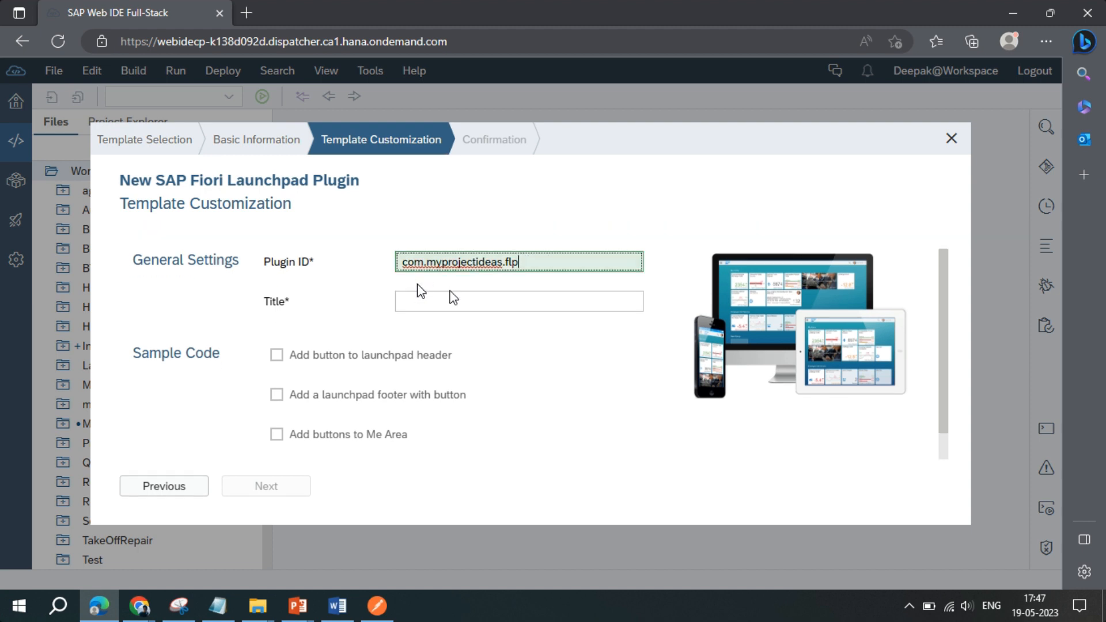
{"action": "left_click", "coordinate": [454, 303]}
{"action": "type", "text": "flp"}
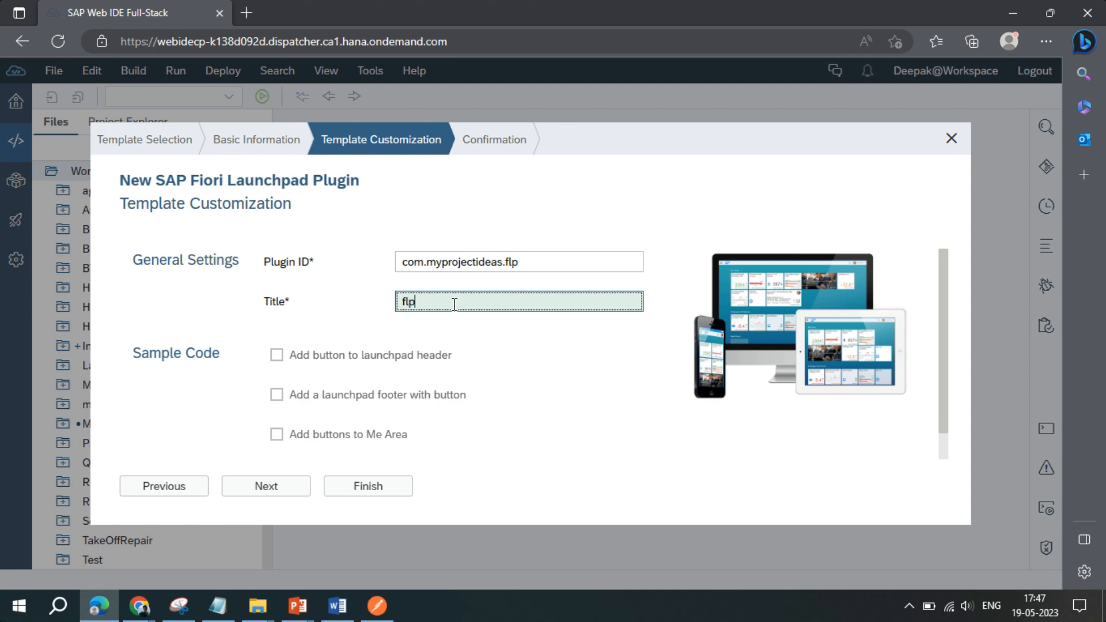
{"action": "type", "text": "Pl"}
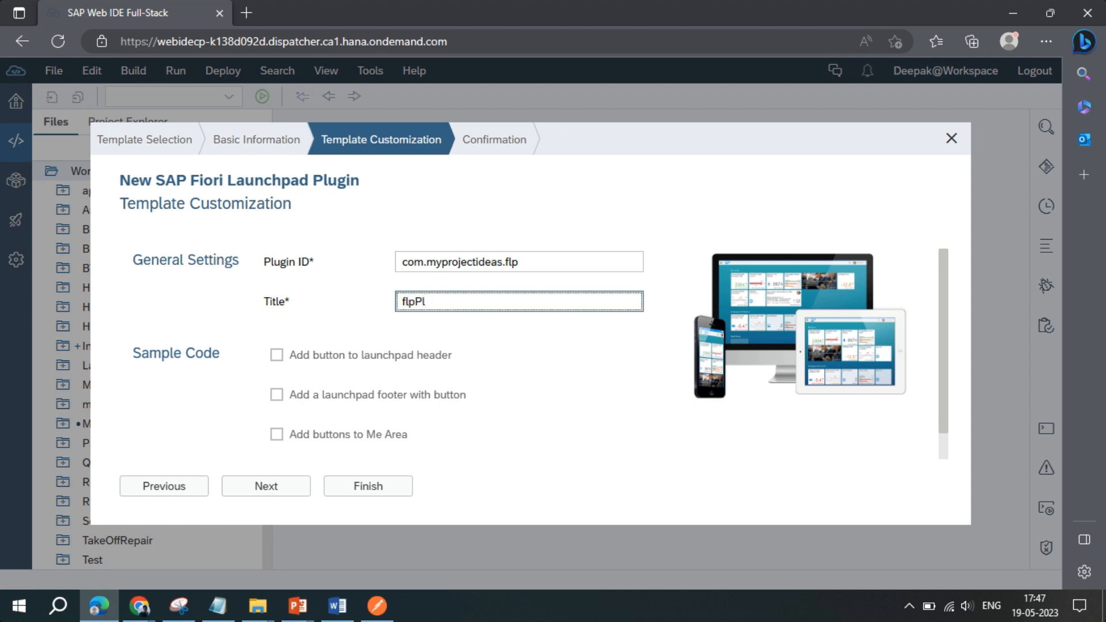
{"action": "type", "text": "ug"}
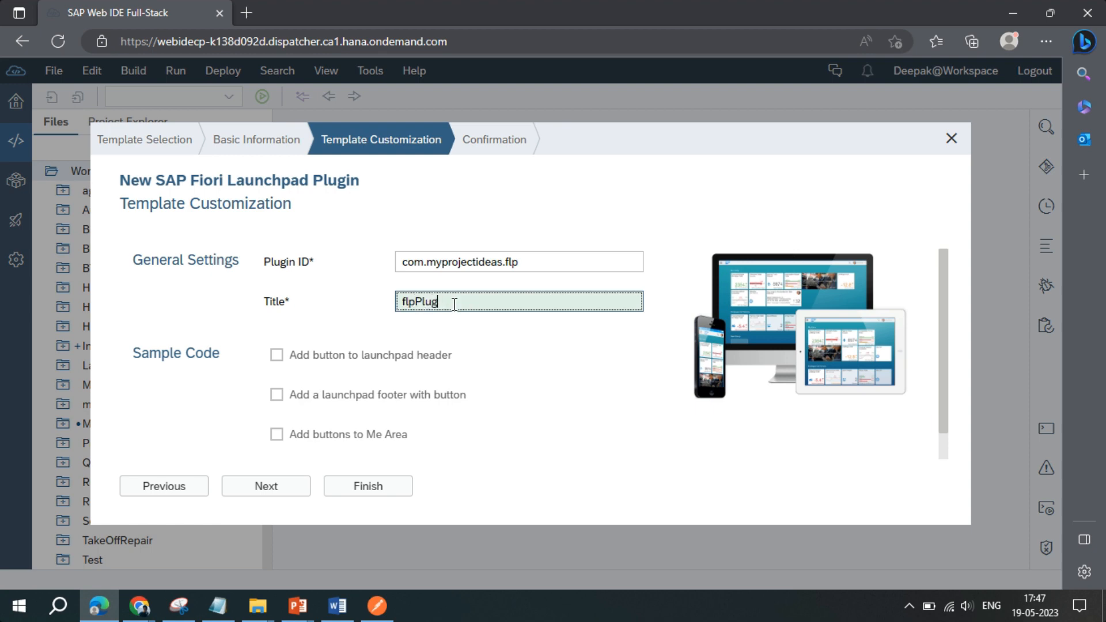
{"action": "type", "text": "in"}
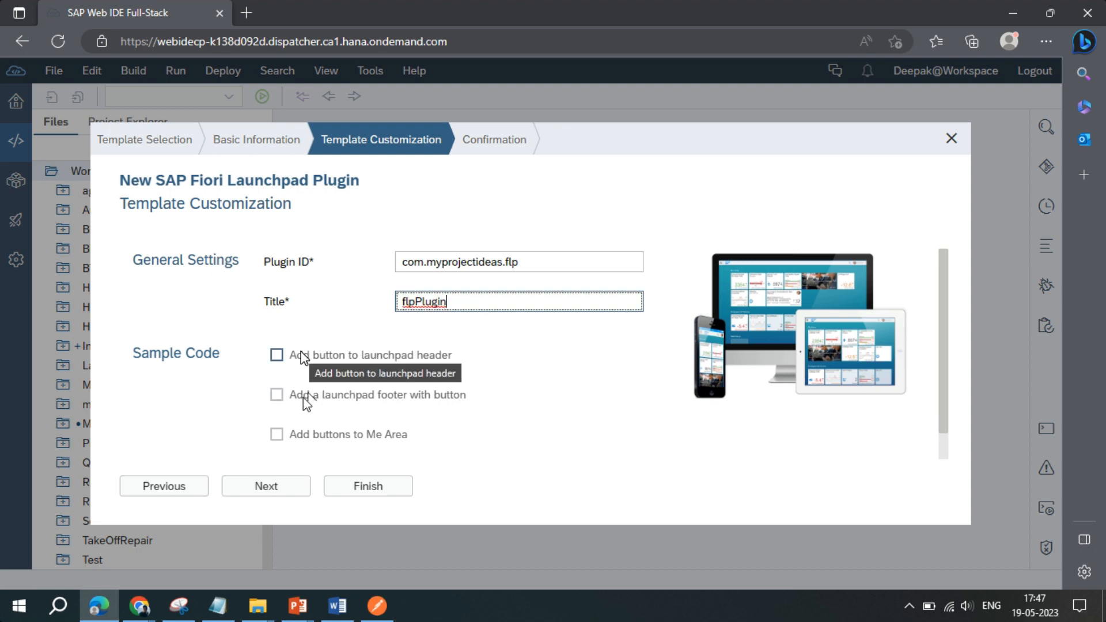
{"action": "left_click", "coordinate": [302, 358]}
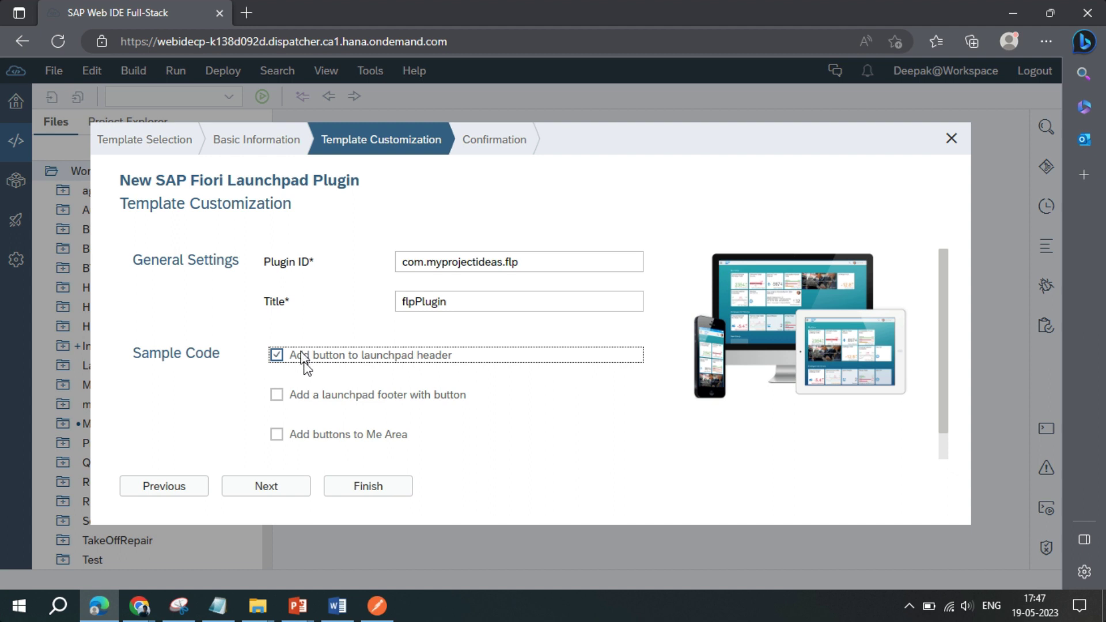
{"action": "left_click", "coordinate": [316, 403]}
{"action": "left_click", "coordinate": [288, 491]}
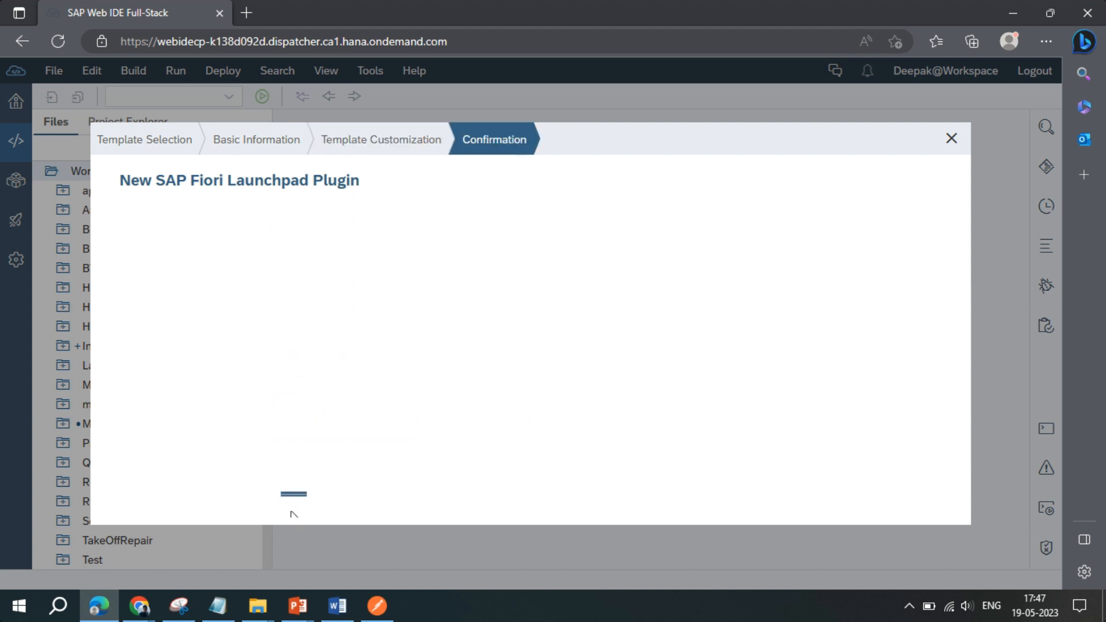
Step: Finish creating flpPlugin and locate Component.js in its file tree
{"action": "left_click", "coordinate": [293, 498]}
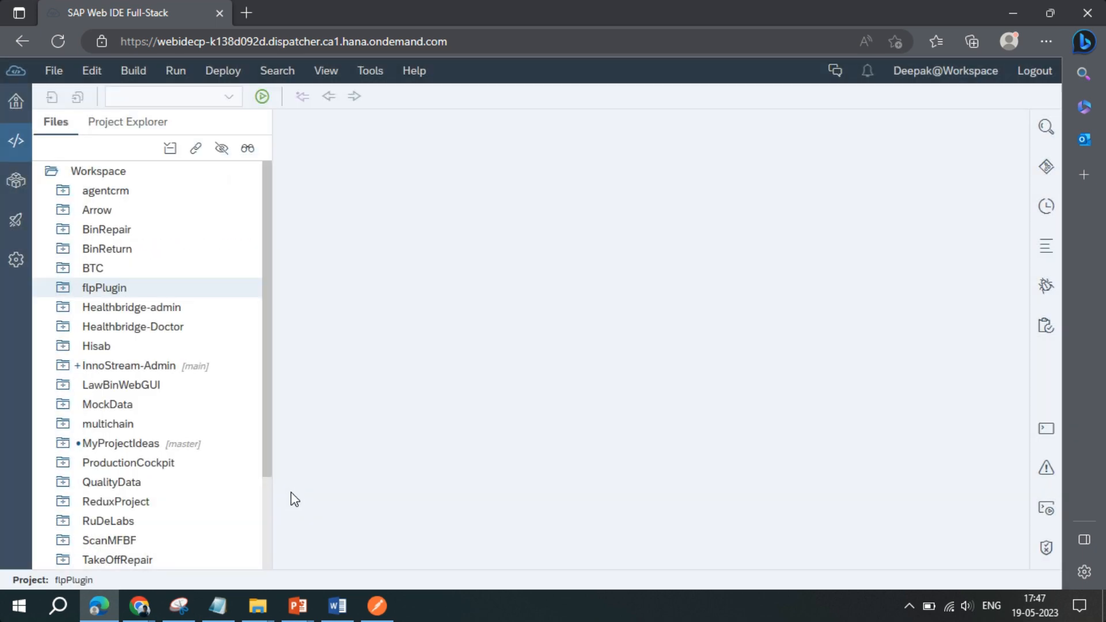
{"action": "left_click", "coordinate": [63, 290]}
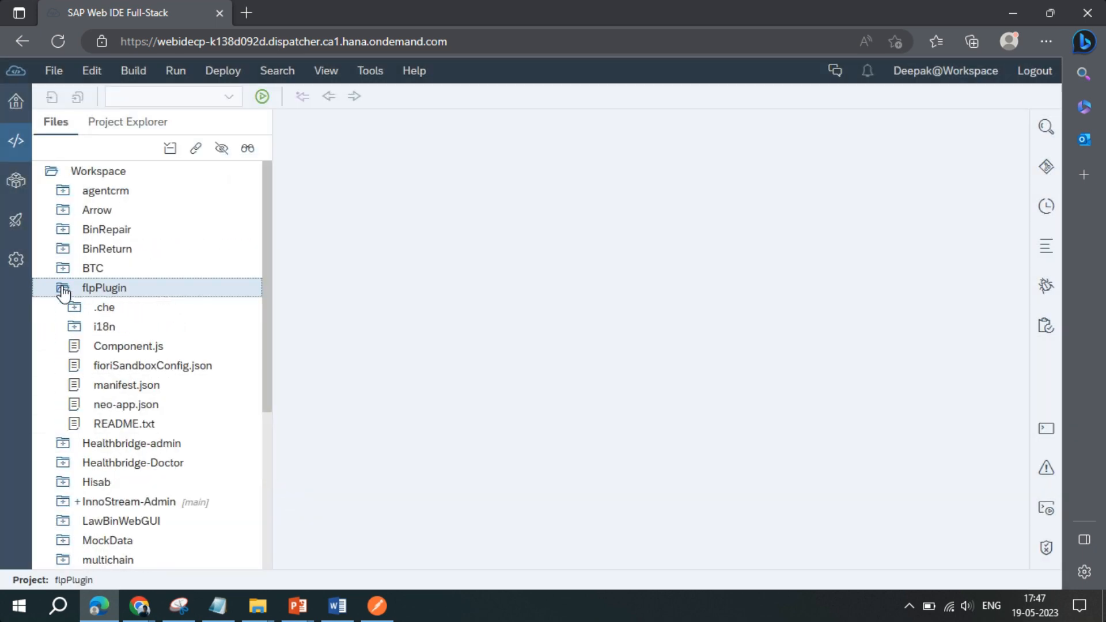
{"action": "left_click", "coordinate": [125, 352]}
Step: Relabel the footer button 'Click to Open Plugin' and review its MessageToast message
{"action": "double_click", "coordinate": [125, 353]}
{"action": "scroll", "coordinate": [595, 378], "scroll_direction": "down", "scroll_amount": 3}
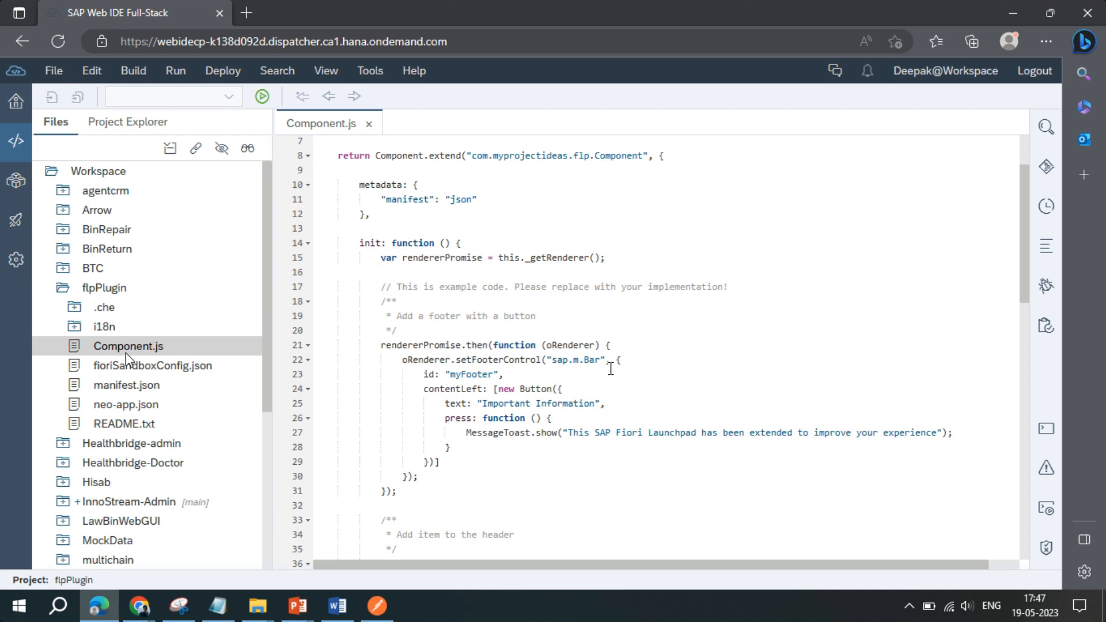
{"action": "left_click_drag", "start_coordinate": [595, 378], "coordinate": [482, 382]}
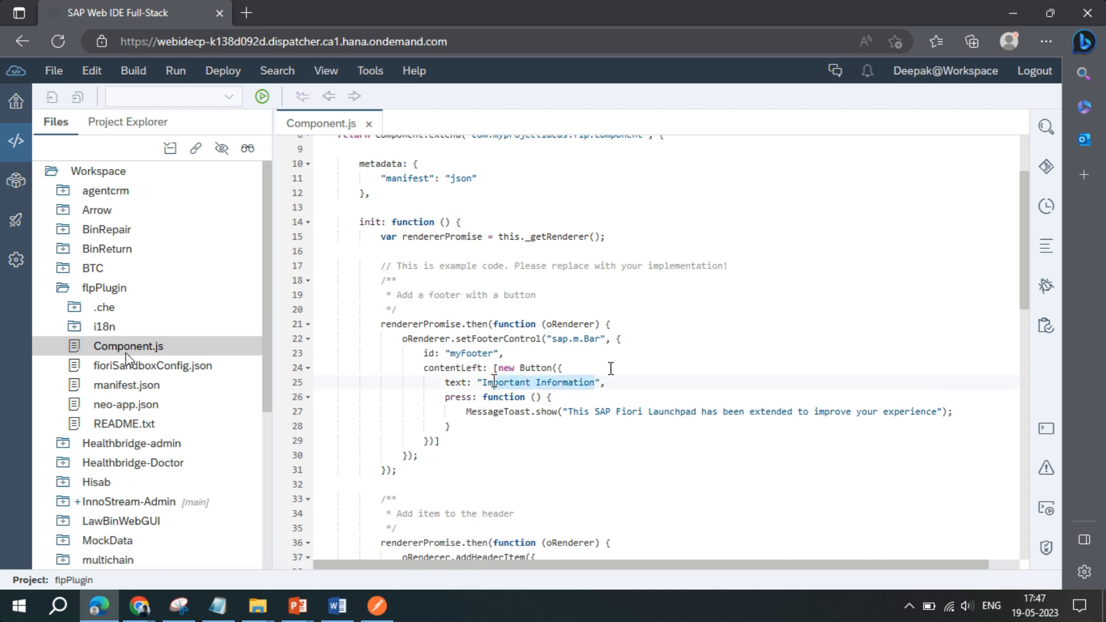
{"action": "type", "text": "Click "}
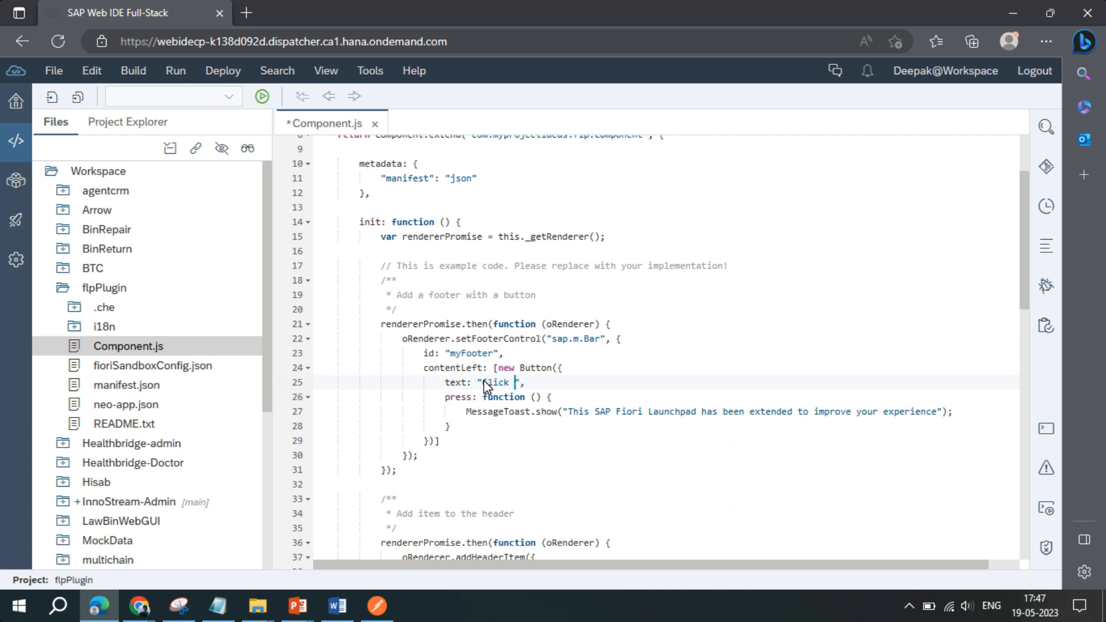
{"action": "type", "text": "to Open P"}
{"action": "type", "text": "lugin"}
{"action": "left_click_drag", "start_coordinate": [567, 411], "coordinate": [819, 413]}
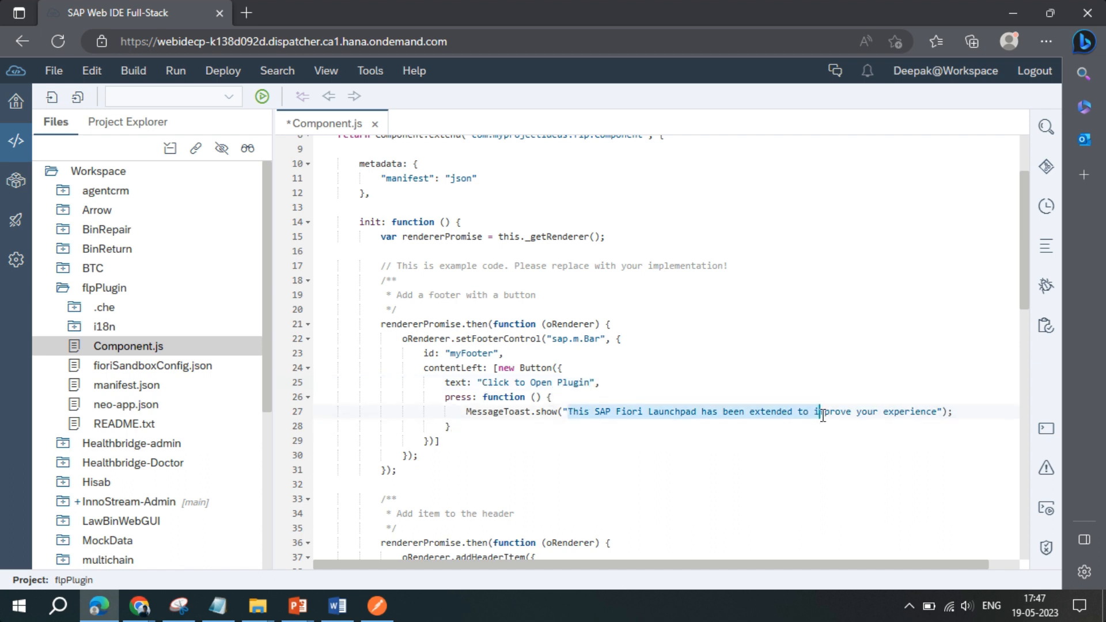
{"action": "left_click", "coordinate": [838, 413]}
{"action": "scroll", "coordinate": [837, 406], "scroll_direction": "down", "scroll_amount": 2}
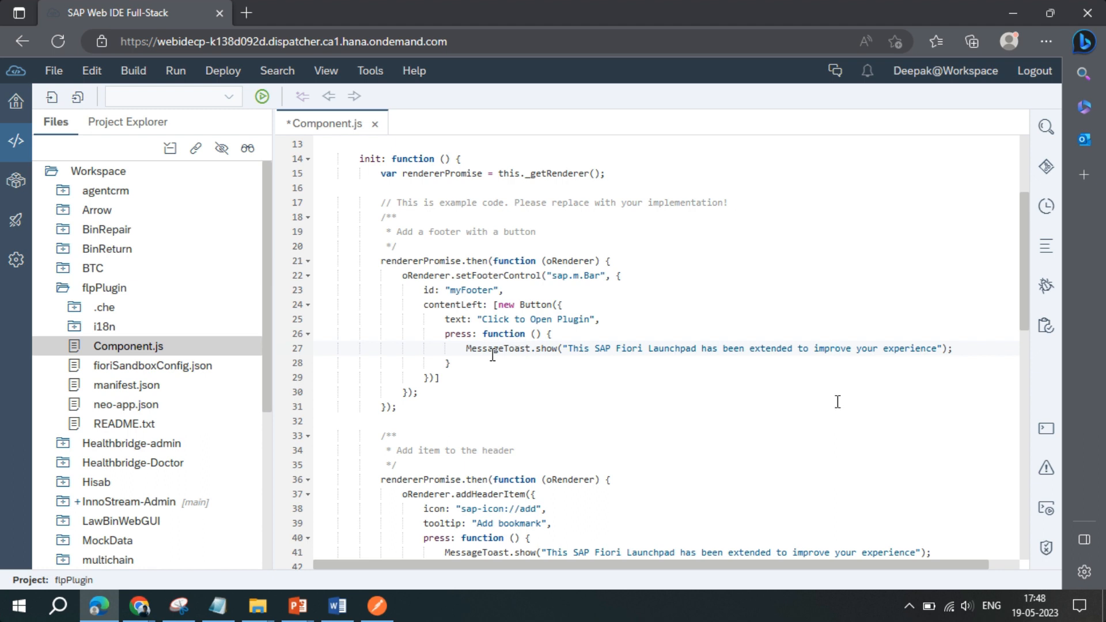
{"action": "left_click", "coordinate": [835, 348]}
{"action": "left_click", "coordinate": [492, 353]}
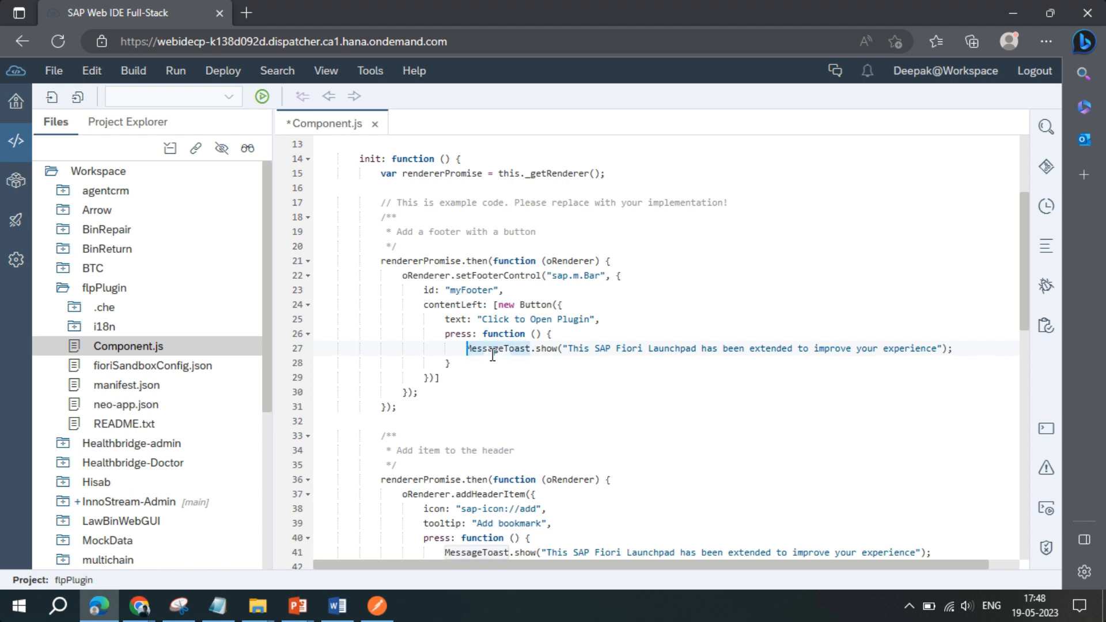
{"action": "scroll", "coordinate": [492, 354], "scroll_direction": "down", "scroll_amount": 2}
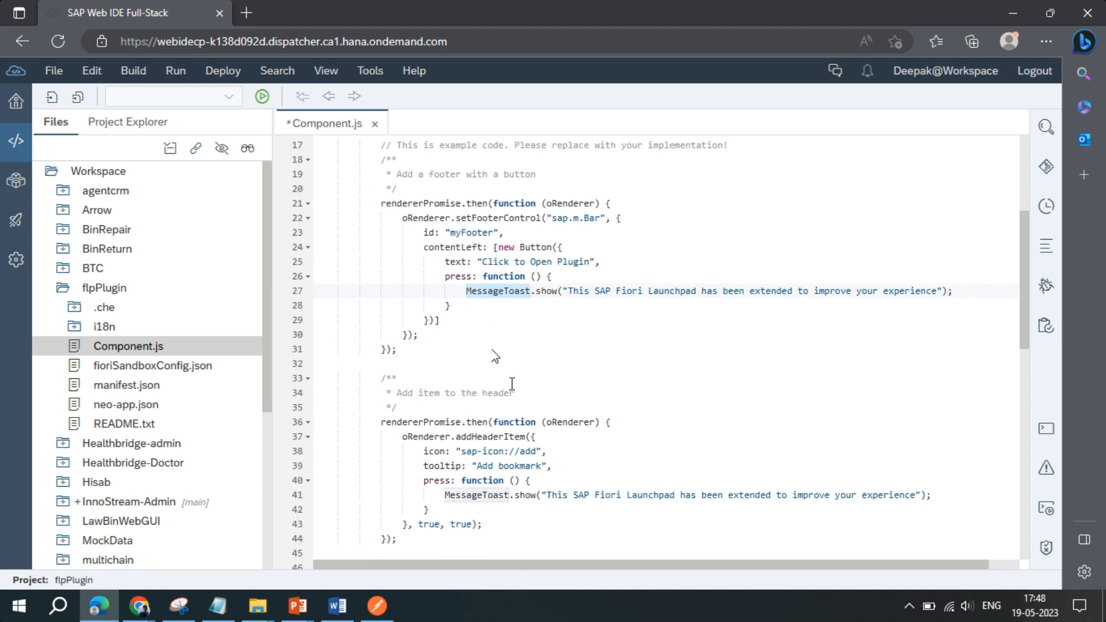
Step: Save, change the header item tooltip 'Add bookmark' to 'Run Plugin', and save again
{"action": "key", "text": "ctrl+s"}
{"action": "left_click", "coordinate": [623, 424]}
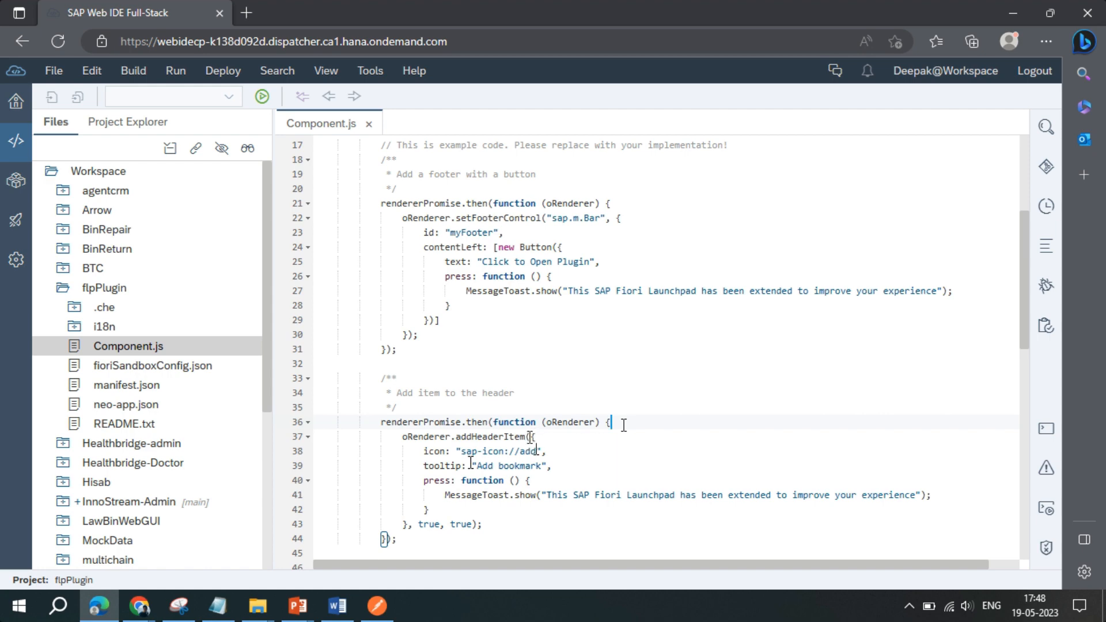
{"action": "double_click", "coordinate": [510, 466]}
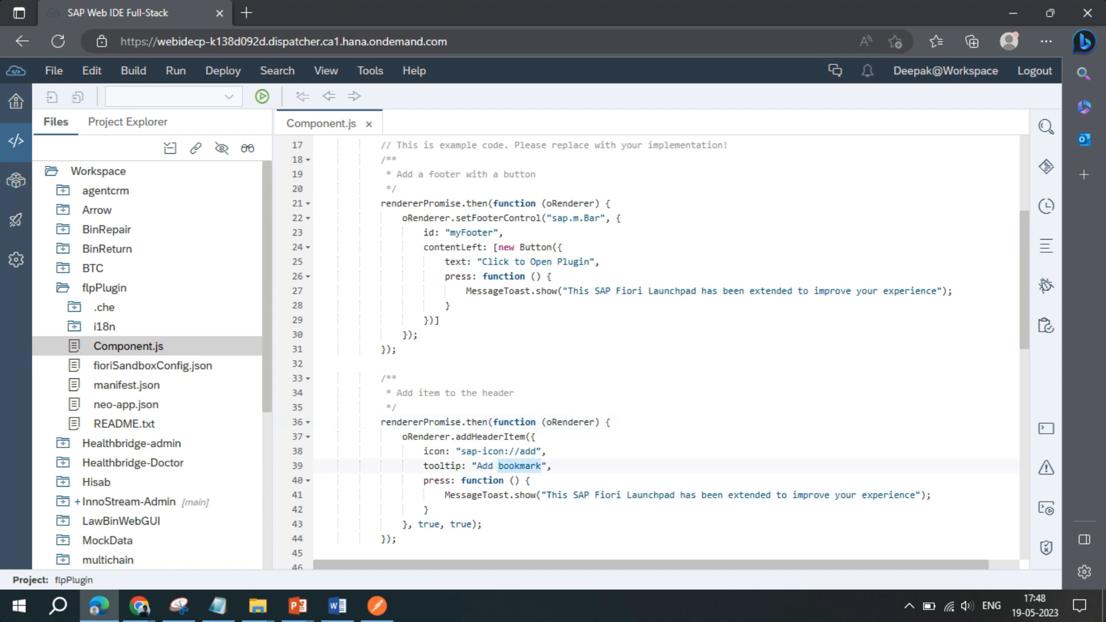
{"action": "left_click_drag", "start_coordinate": [475, 466], "coordinate": [542, 466]}
{"action": "type", "text": "Run P"}
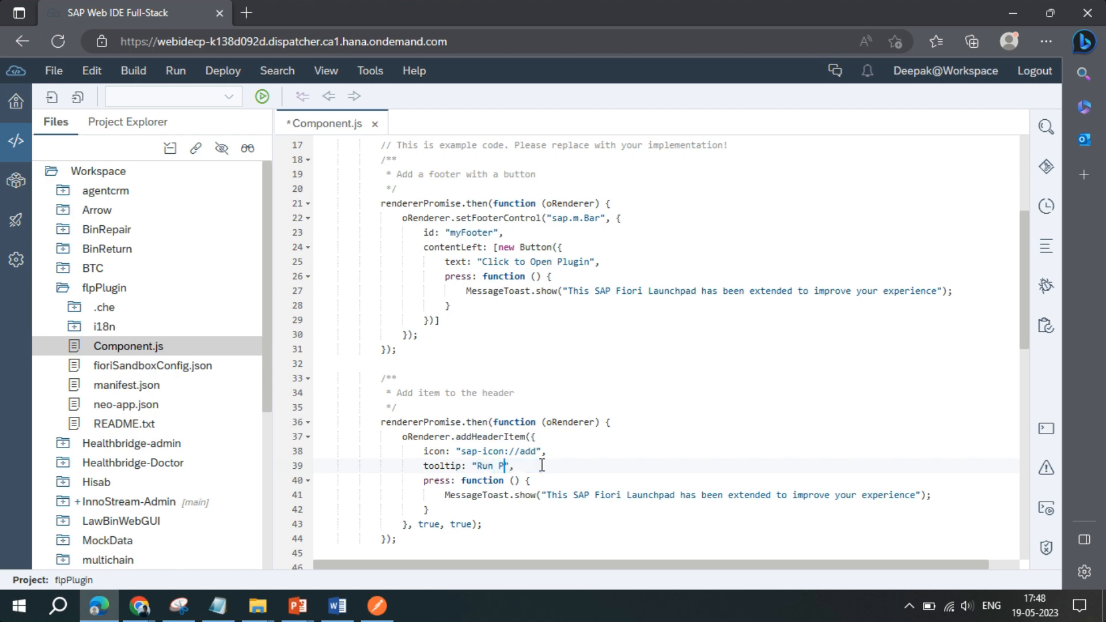
{"action": "type", "text": "lugin"}
{"action": "key", "text": "ctrl+s"}
{"action": "left_click", "coordinate": [592, 439]}
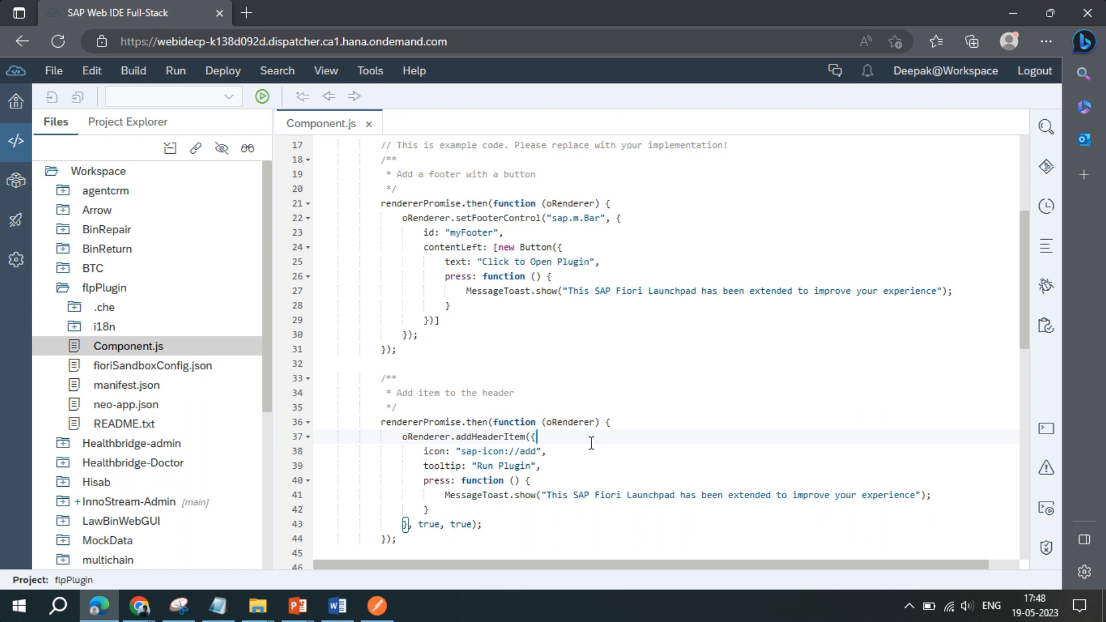
{"action": "left_click_drag", "start_coordinate": [423, 276], "coordinate": [459, 304]}
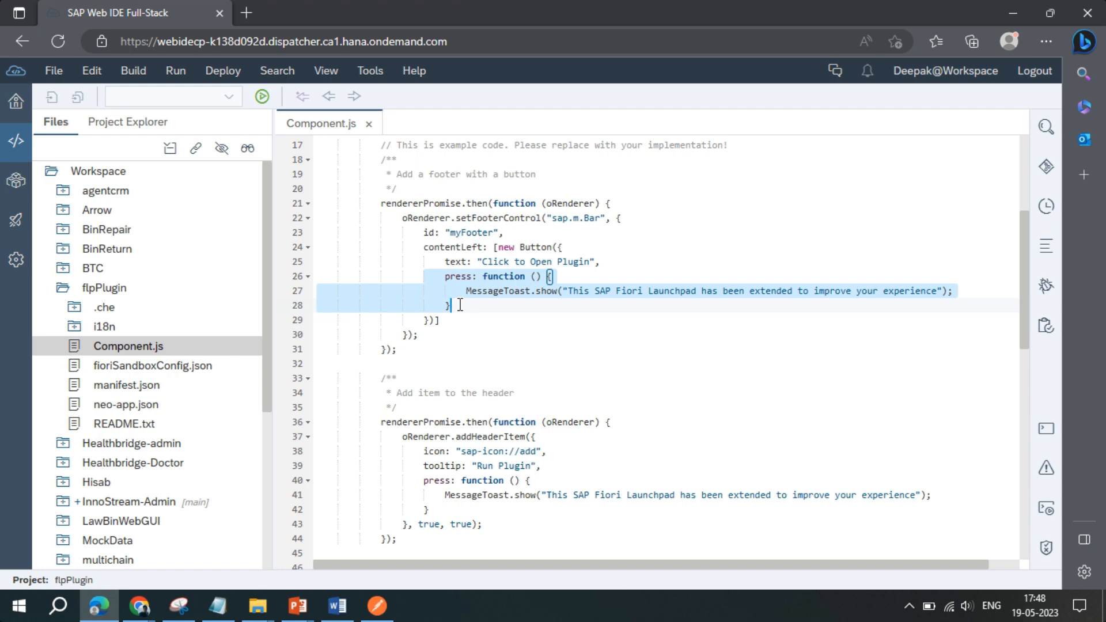
Step: Run flpPlugin as SAP Fiori Launchpad Sandbox from its context menu
{"action": "left_click", "coordinate": [142, 288]}
{"action": "right_click", "coordinate": [142, 288]}
{"action": "mouse_move", "coordinate": [225, 299]}
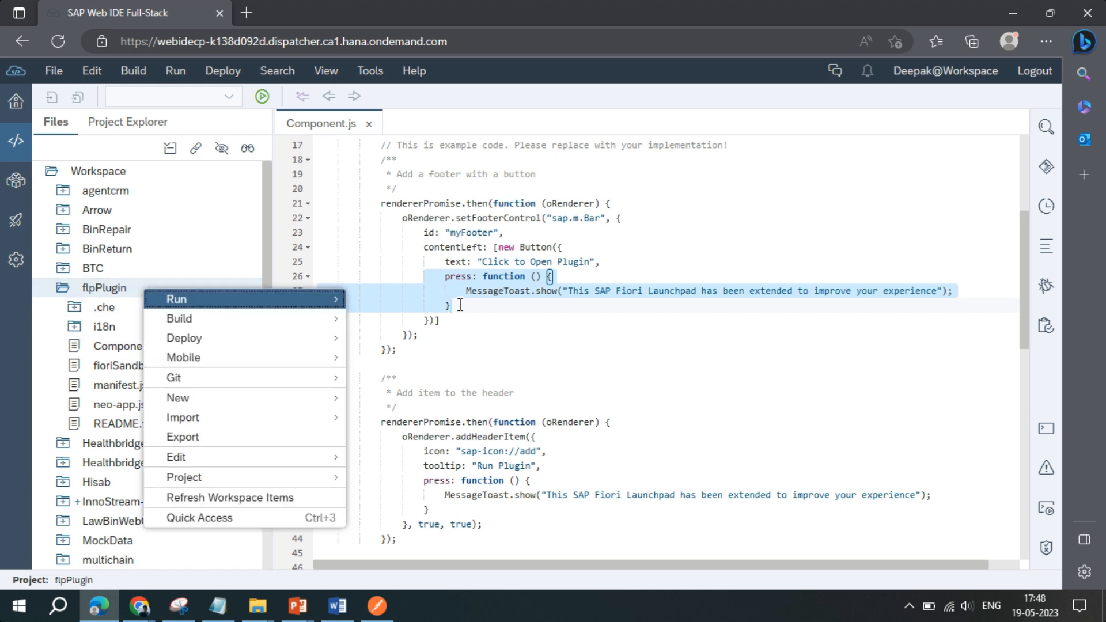
{"action": "left_click", "coordinate": [454, 338]}
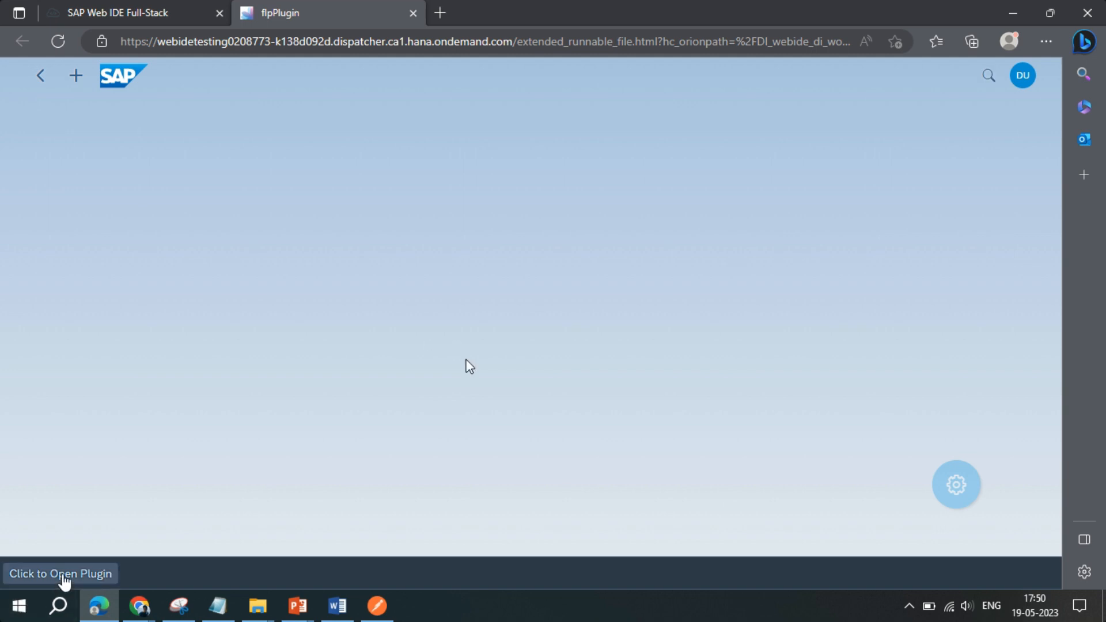
{"action": "left_click", "coordinate": [63, 576]}
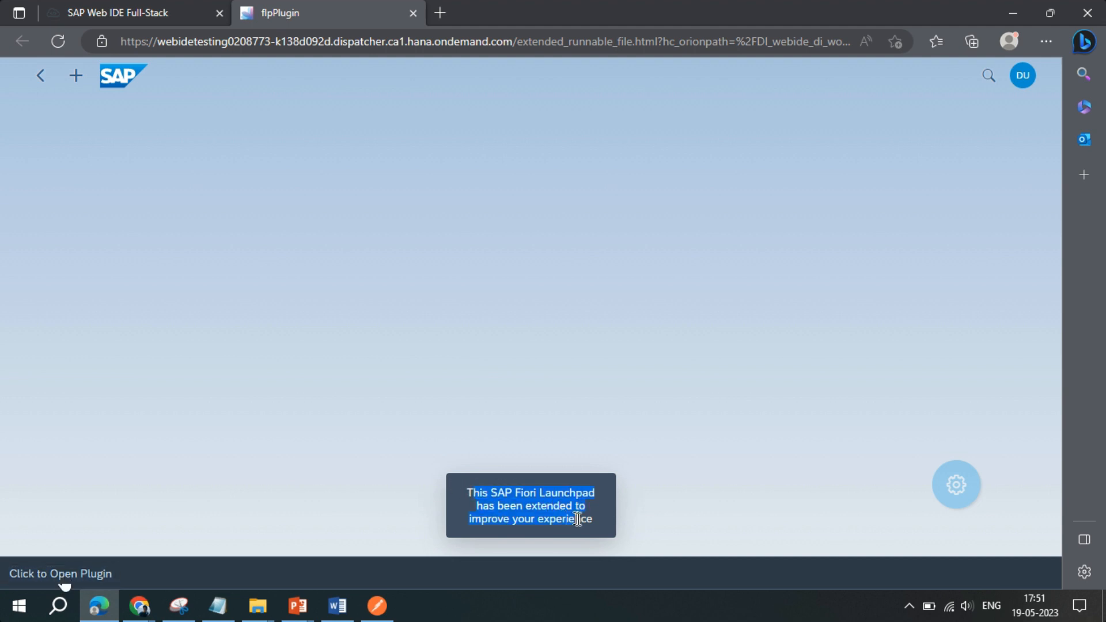
{"action": "left_click_drag", "start_coordinate": [468, 489], "coordinate": [589, 519]}
{"action": "left_click", "coordinate": [399, 398]}
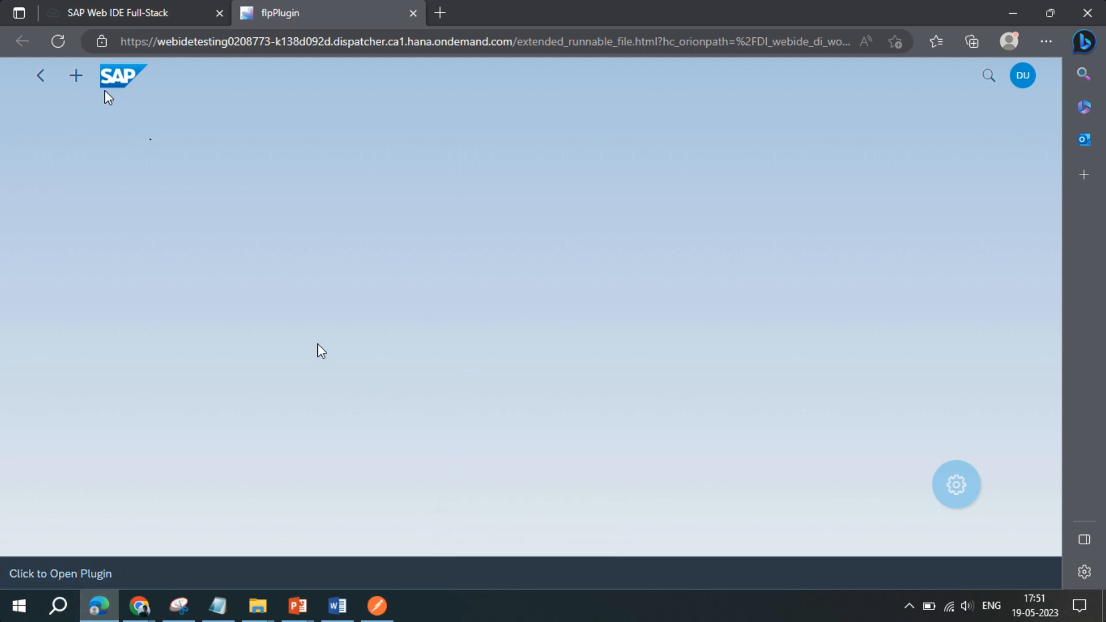
{"action": "left_click", "coordinate": [77, 82]}
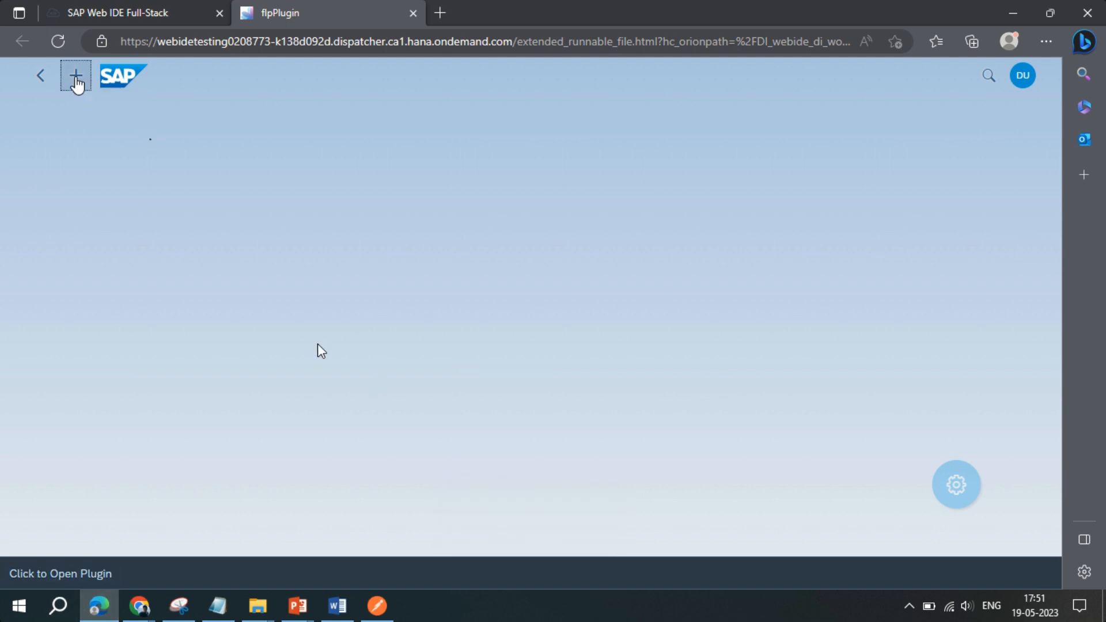